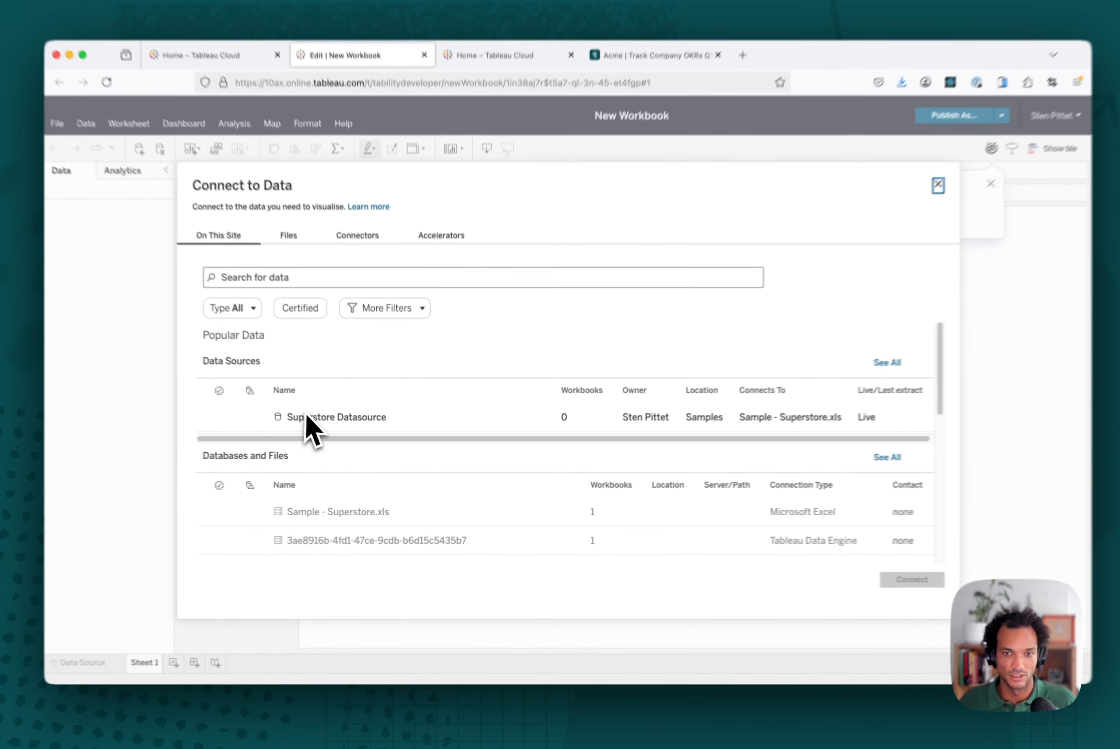
# Step: Connect the new workbook to the Superstore Datasource
pyautogui.click(346, 431)
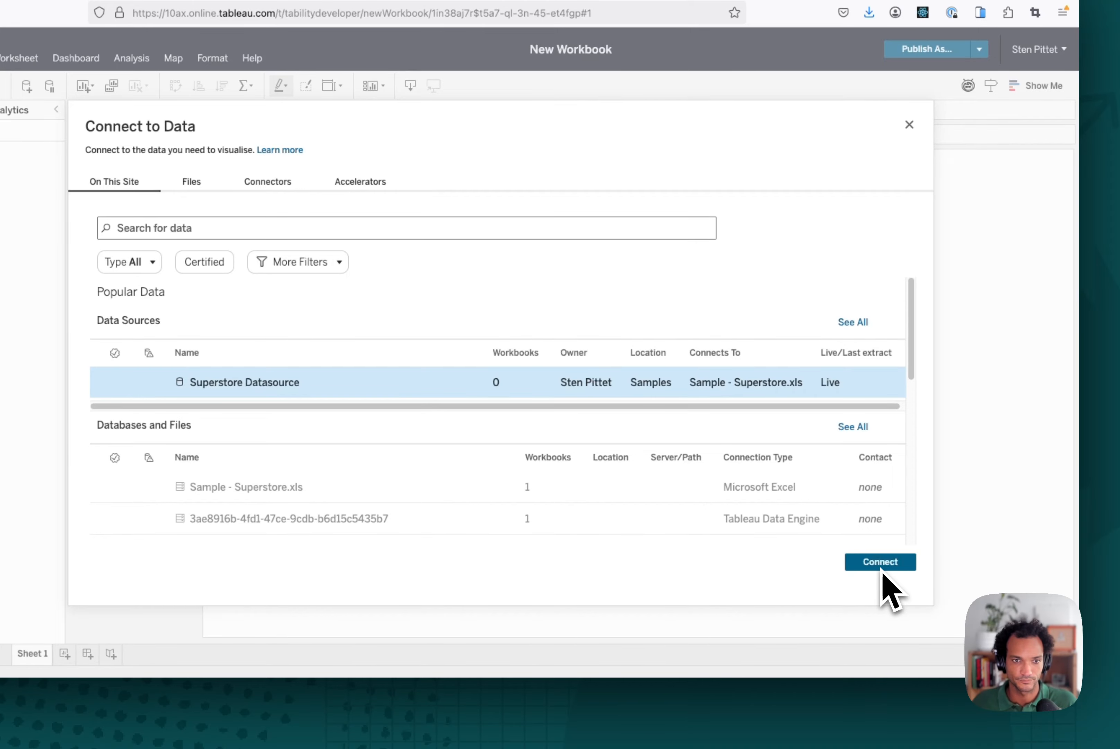
pyautogui.click(881, 567)
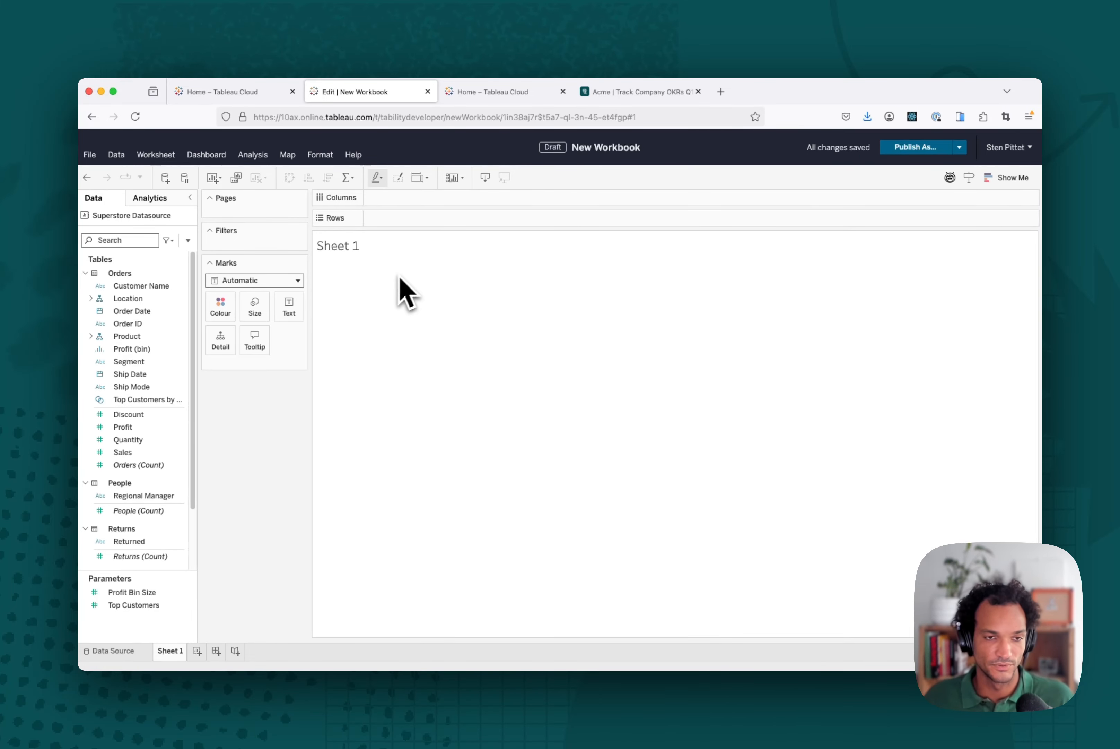
# Step: Place Sales and Profit on the Text mark of the sheet
pyautogui.click(150, 453)
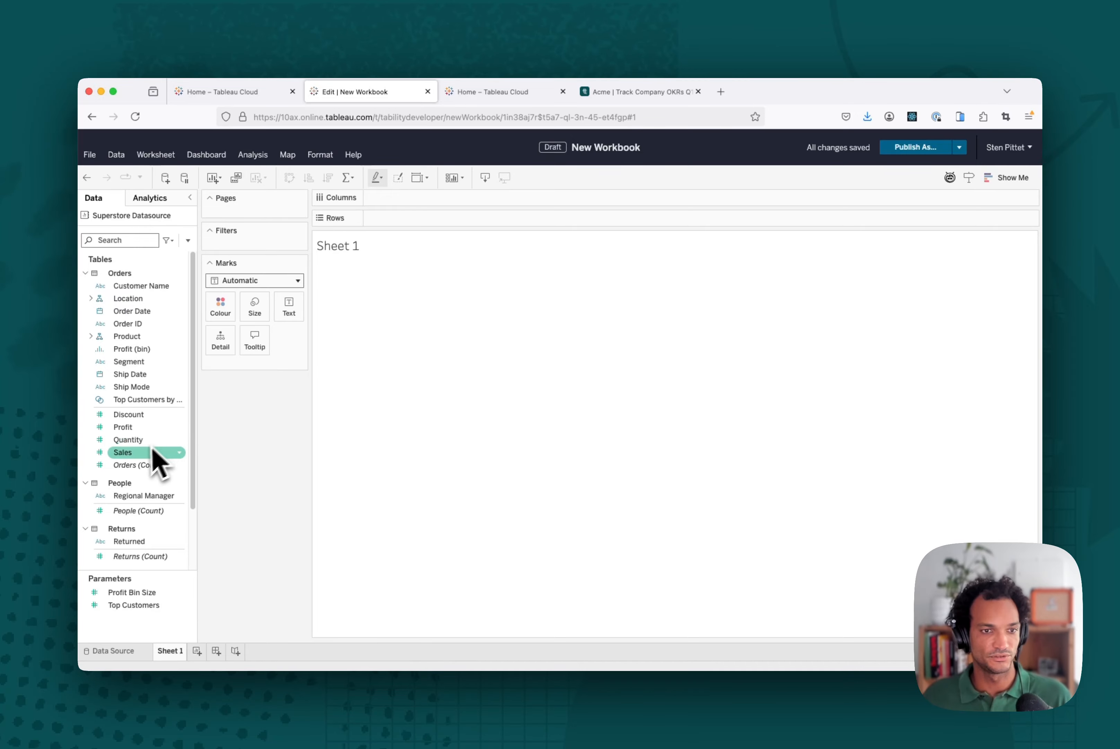
pyautogui.moveTo(129, 458); pyautogui.dragTo(296, 361)
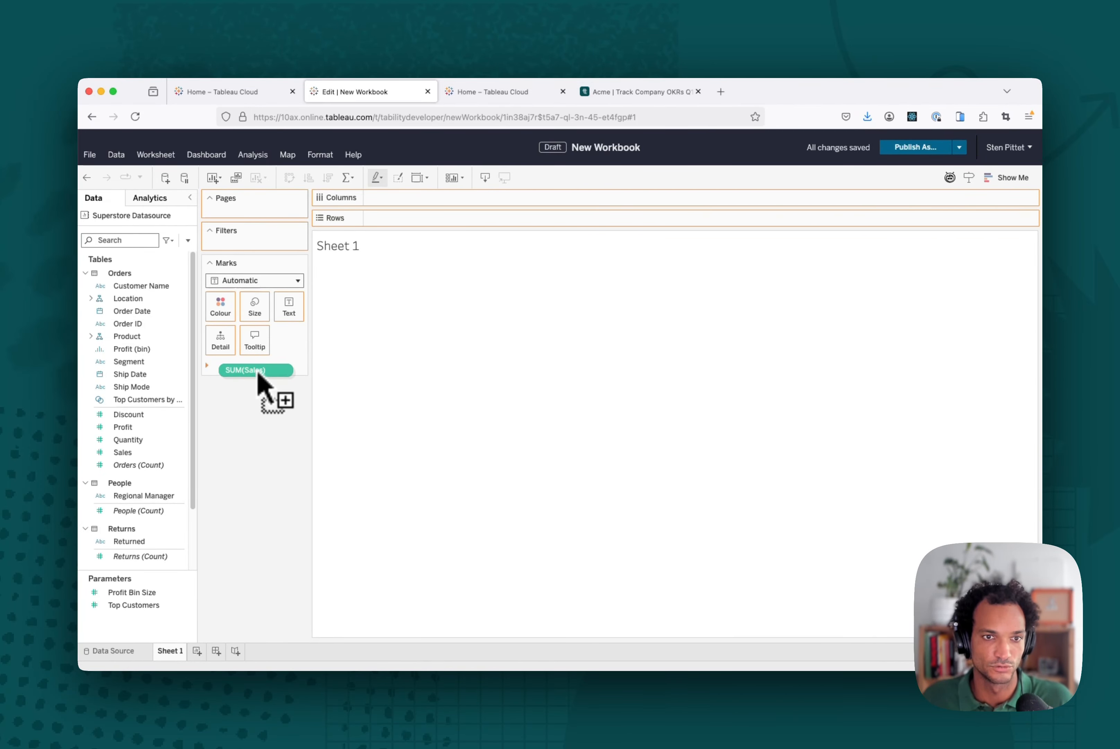
pyautogui.moveTo(258, 378); pyautogui.dragTo(289, 312)
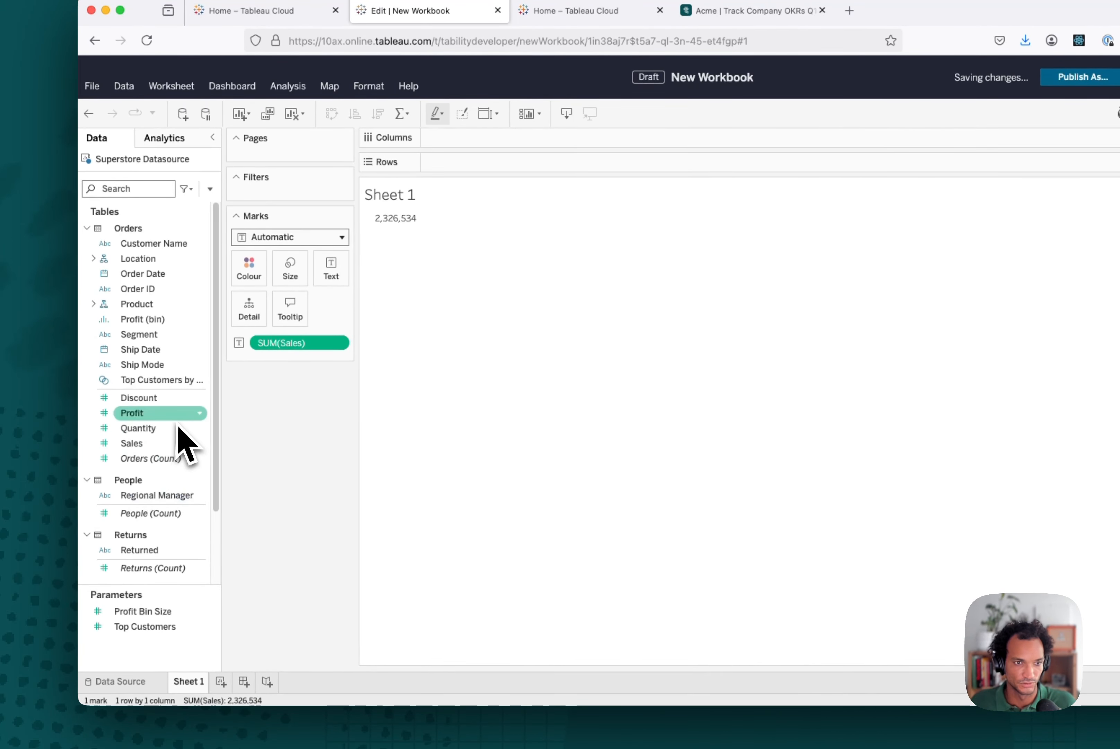
pyautogui.moveTo(166, 419); pyautogui.dragTo(337, 286)
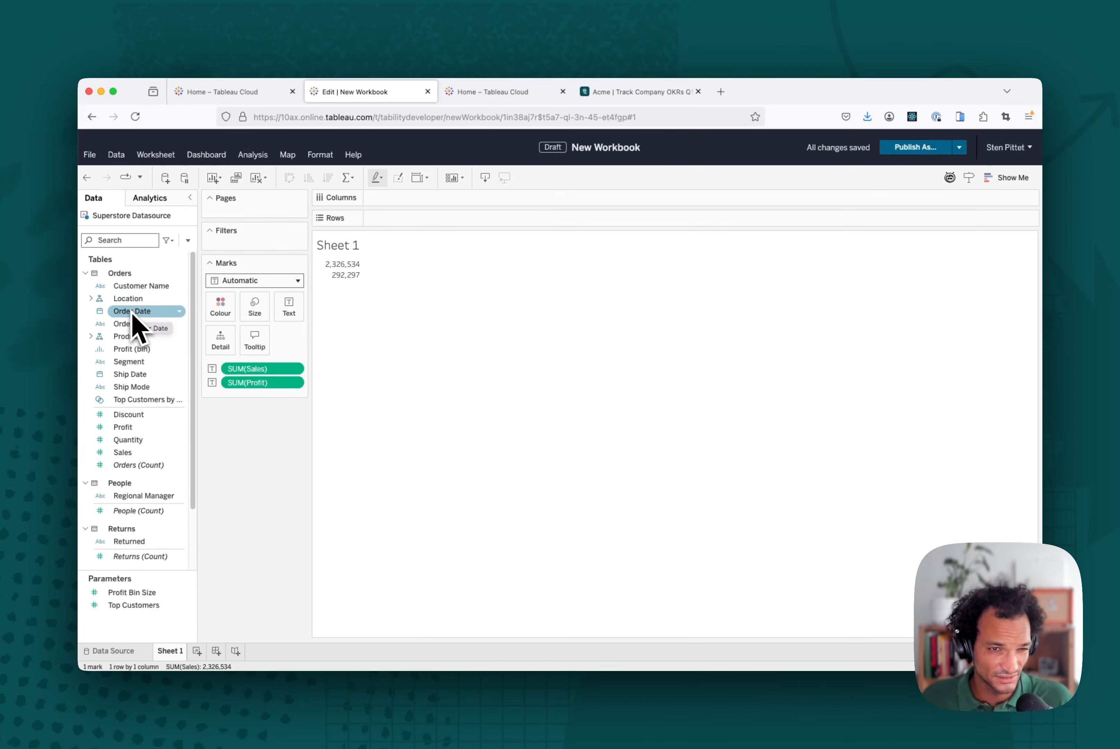
# Step: Filter the sheet by Order Date years, keeping only 2024
pyautogui.moveTo(132, 317); pyautogui.dragTo(268, 254)
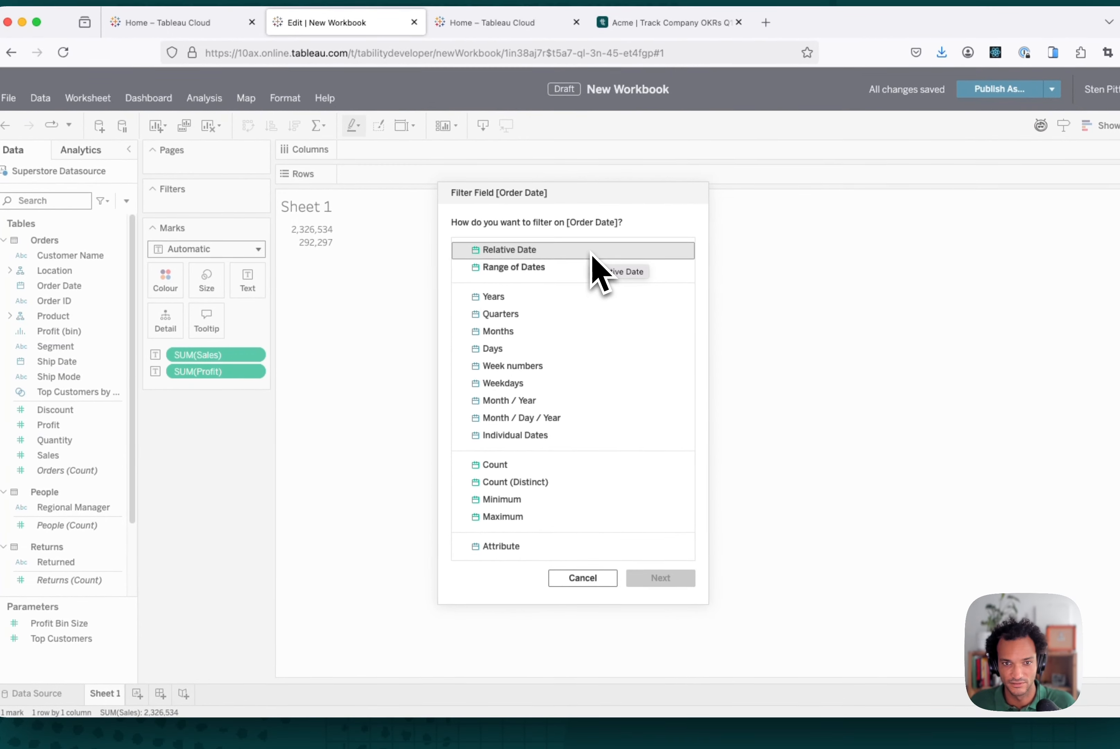
pyautogui.click(546, 295)
pyautogui.click(685, 578)
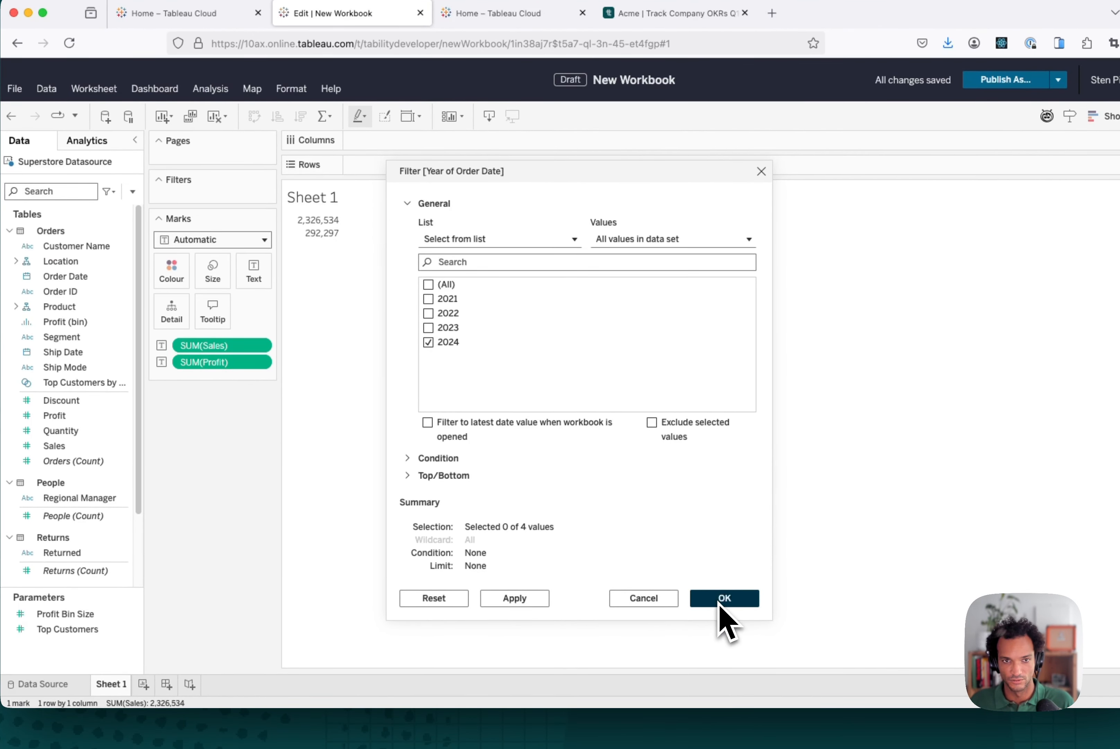
pyautogui.click(722, 598)
# Step: Publish the workbook as Tability Demo to Personal Space and dismiss the agent tip
pyautogui.moveTo(331, 283)
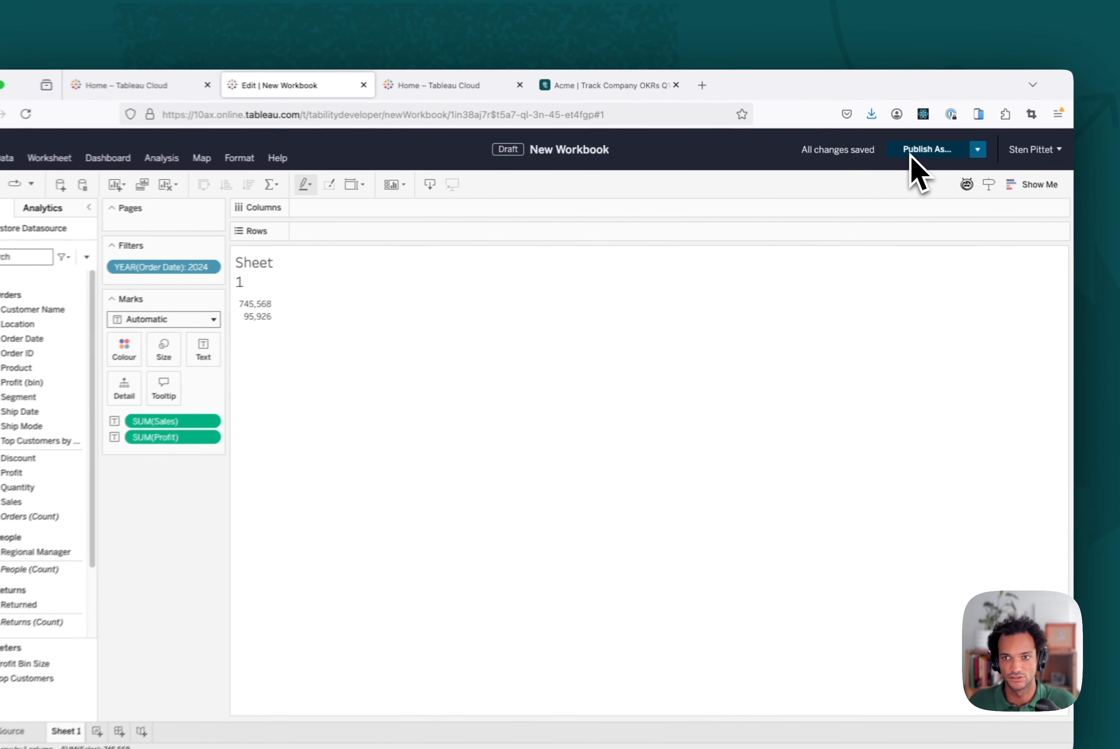
pyautogui.click(897, 152)
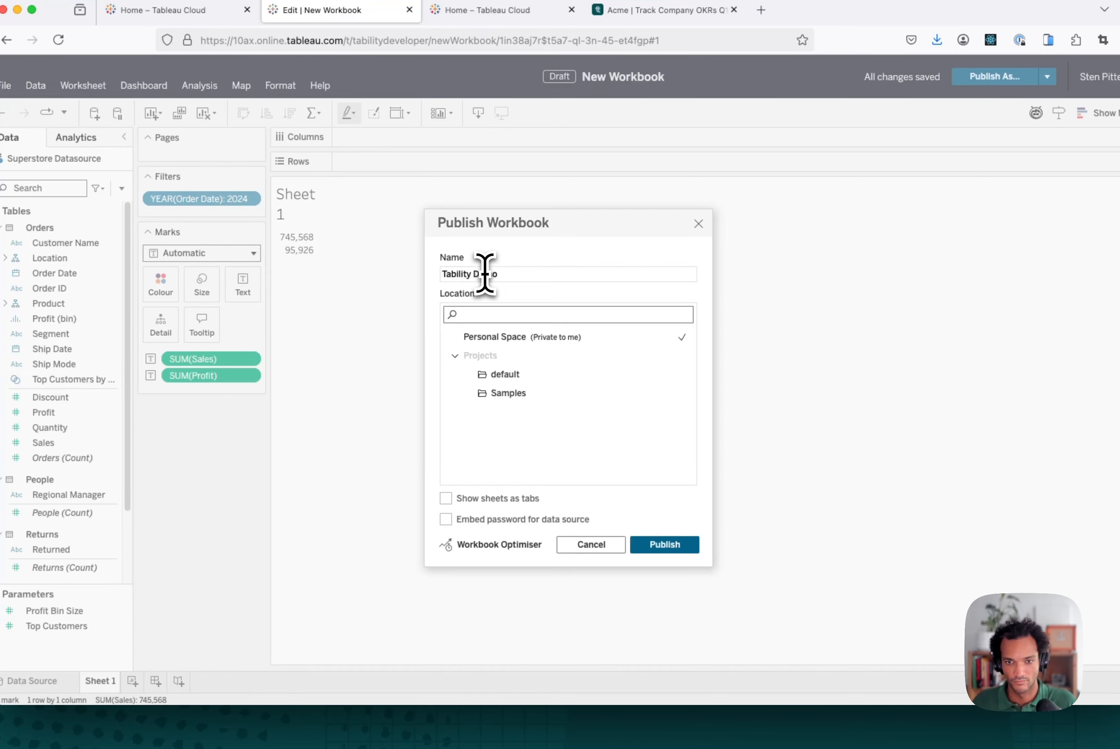
pyautogui.click(664, 544)
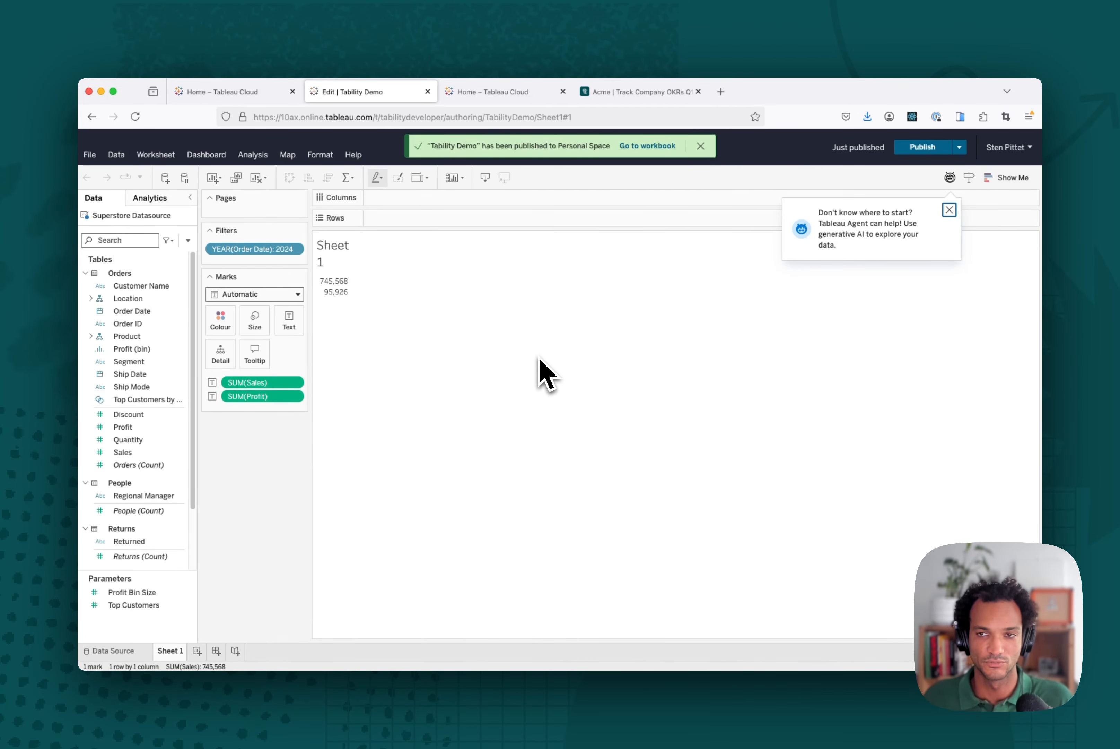
pyautogui.click(950, 212)
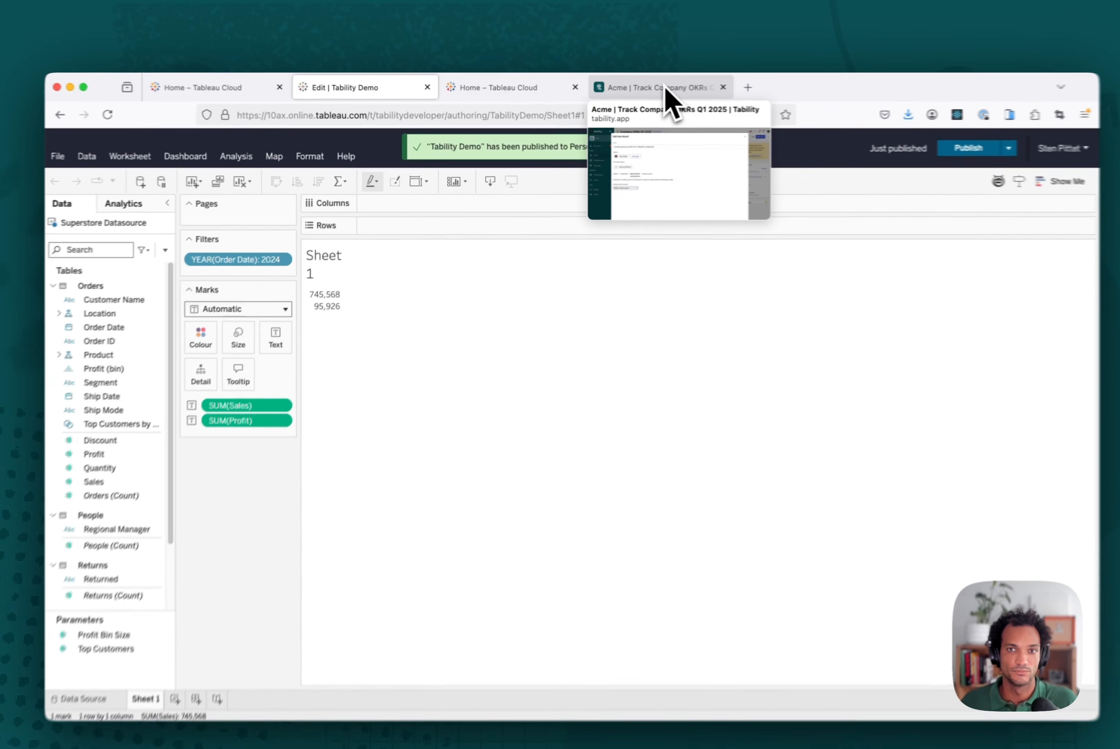
# Step: Switch to the Tability key result editor and choose Tableau as its data source
pyautogui.click(646, 94)
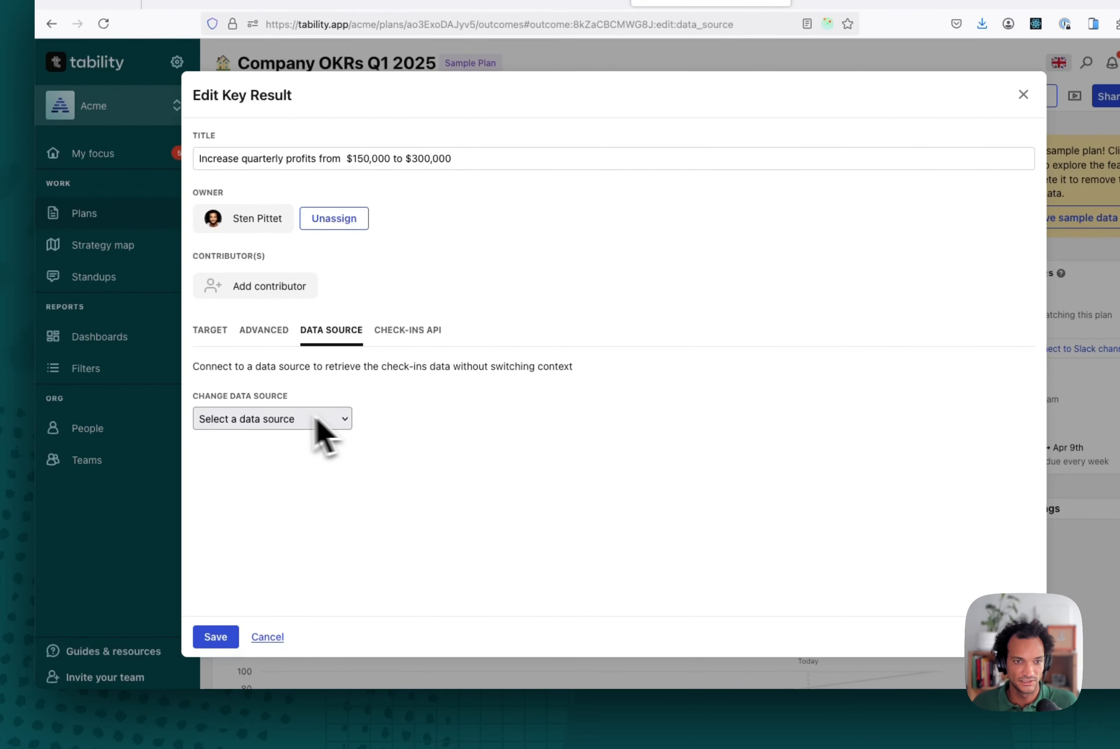
pyautogui.click(250, 505)
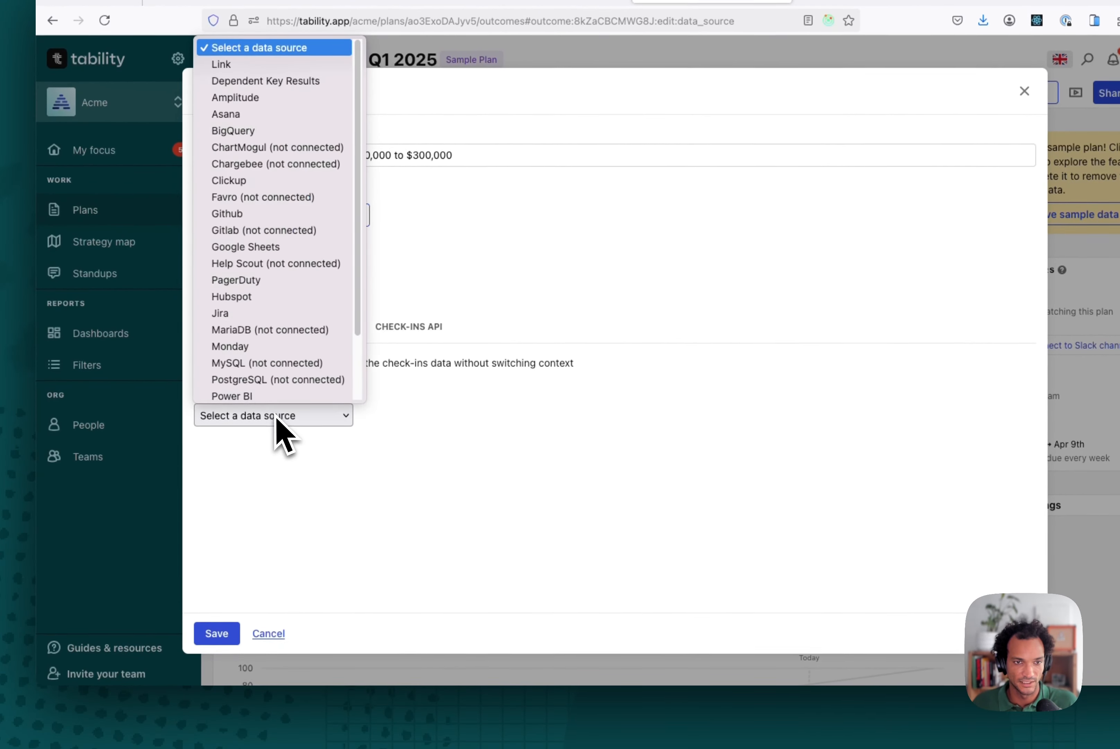
pyautogui.scroll(-2, 280, 391)
pyautogui.click(259, 382)
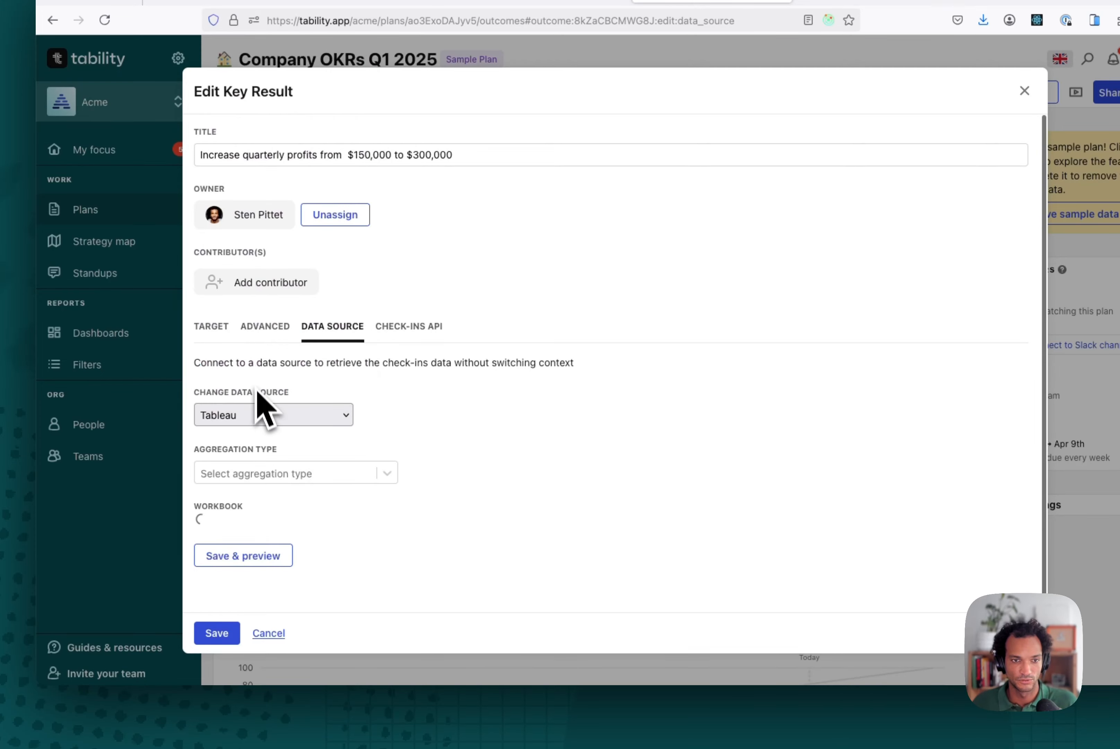
# Step: Select the Tability Demo workbook and its Sheet 1 view for the data source
pyautogui.scroll(-1, 296, 462)
pyautogui.click(289, 507)
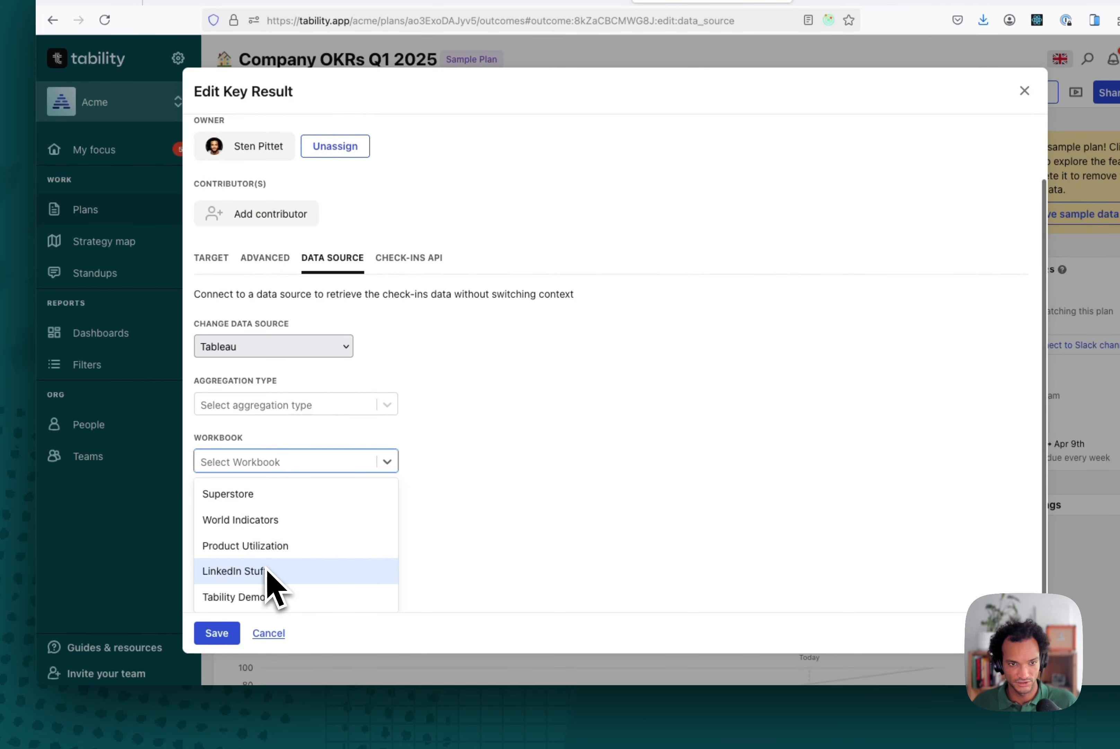
pyautogui.click(272, 602)
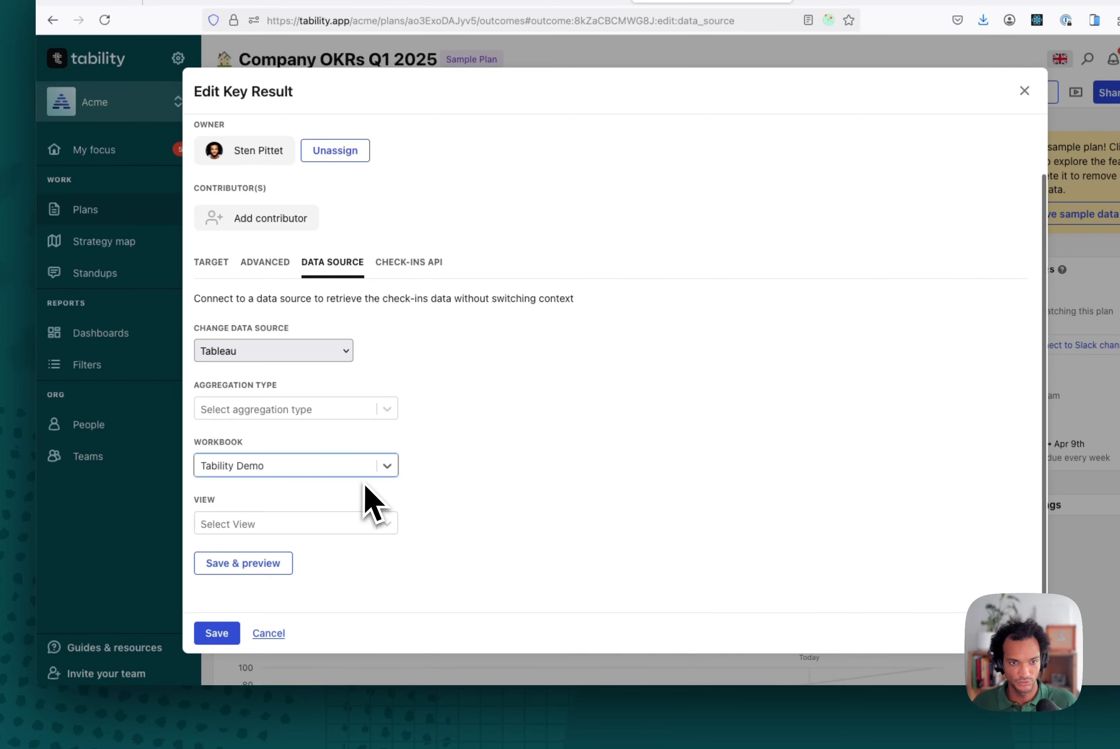
pyautogui.scroll(-1, 365, 500)
pyautogui.click(268, 510)
pyautogui.click(272, 539)
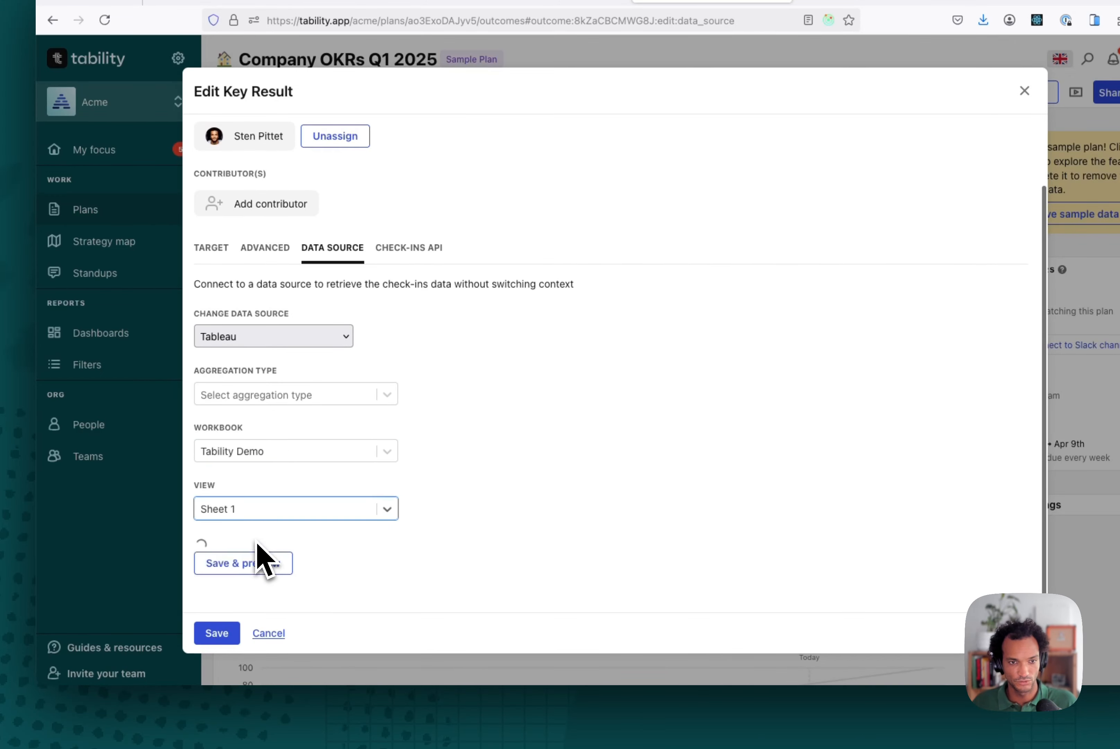
# Step: Set the view data name to Profit
pyautogui.scroll(-1, 340, 549)
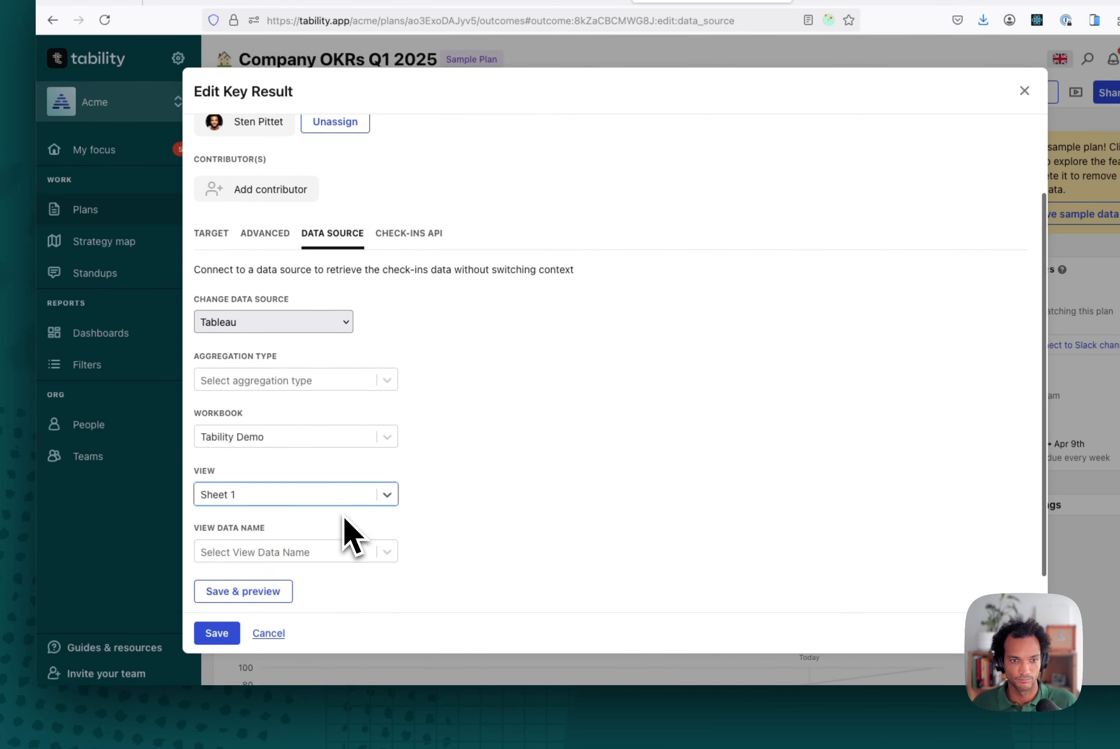
pyautogui.click(292, 554)
pyautogui.scroll(-2, 347, 530)
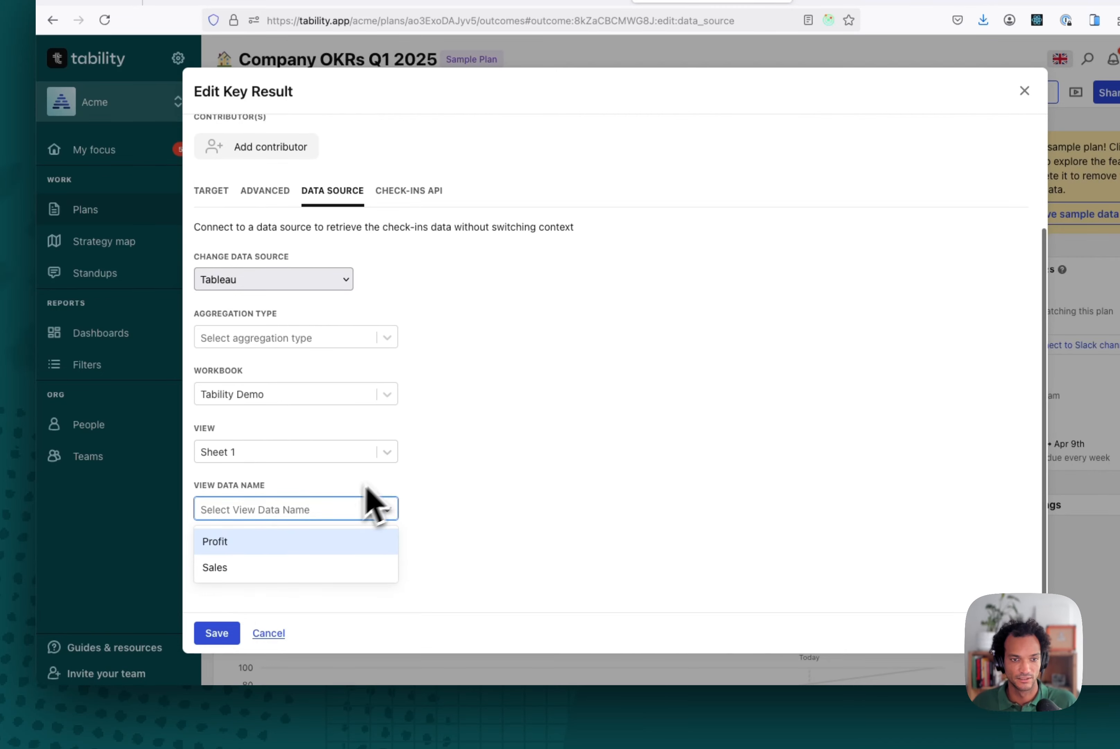
pyautogui.click(260, 543)
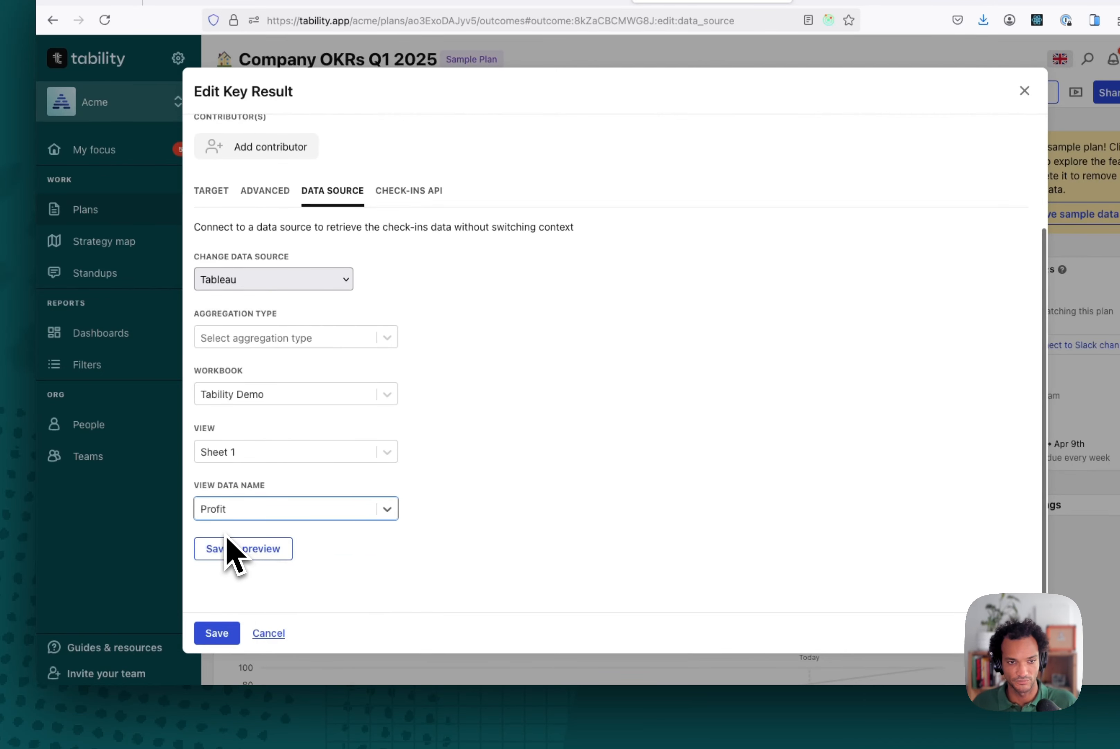
# Step: Set the aggregation type to Sum and save and preview the data source
pyautogui.click(258, 338)
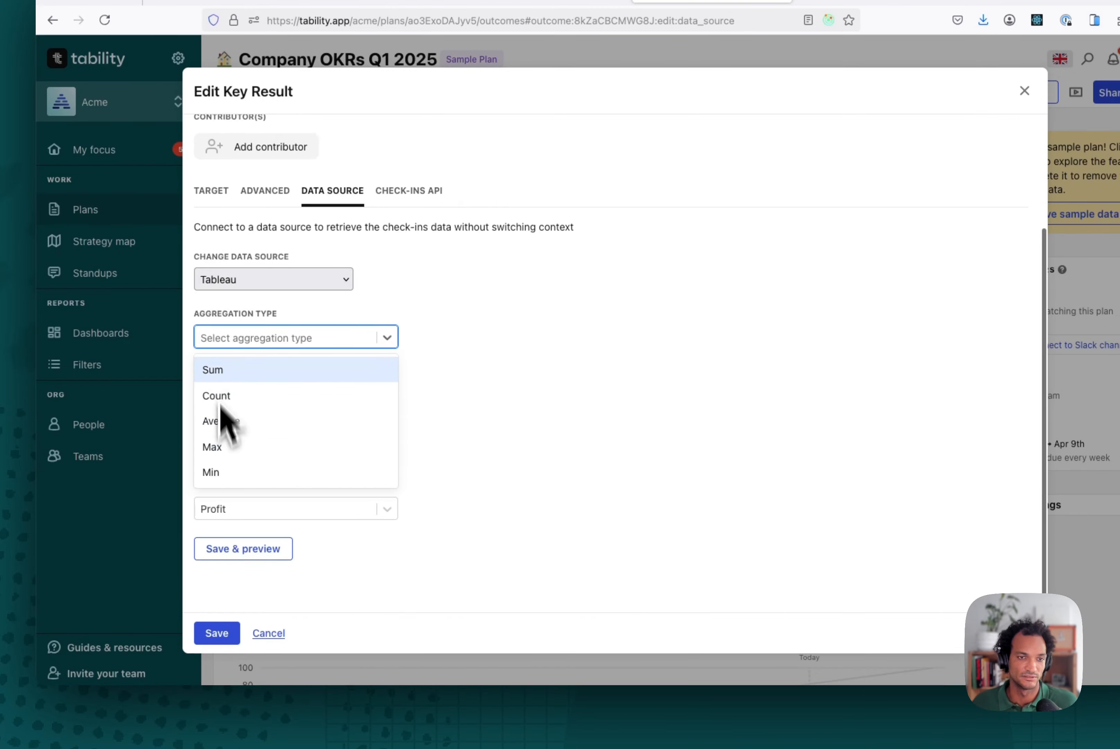
pyautogui.click(217, 369)
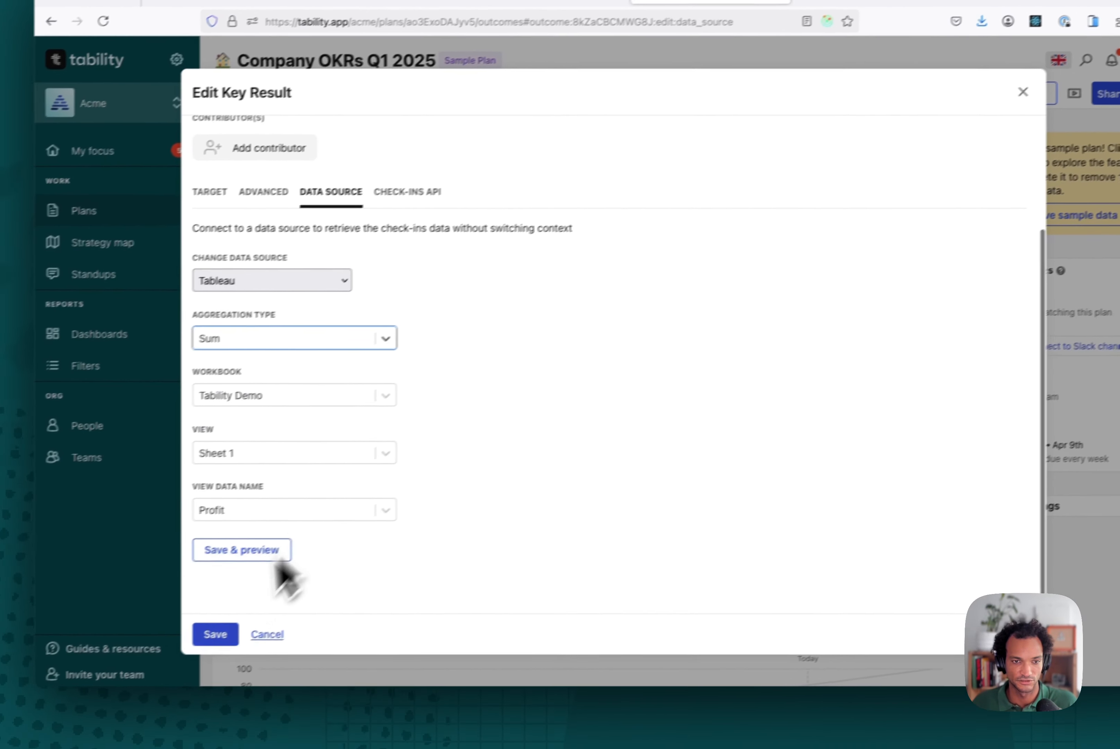
pyautogui.click(271, 540)
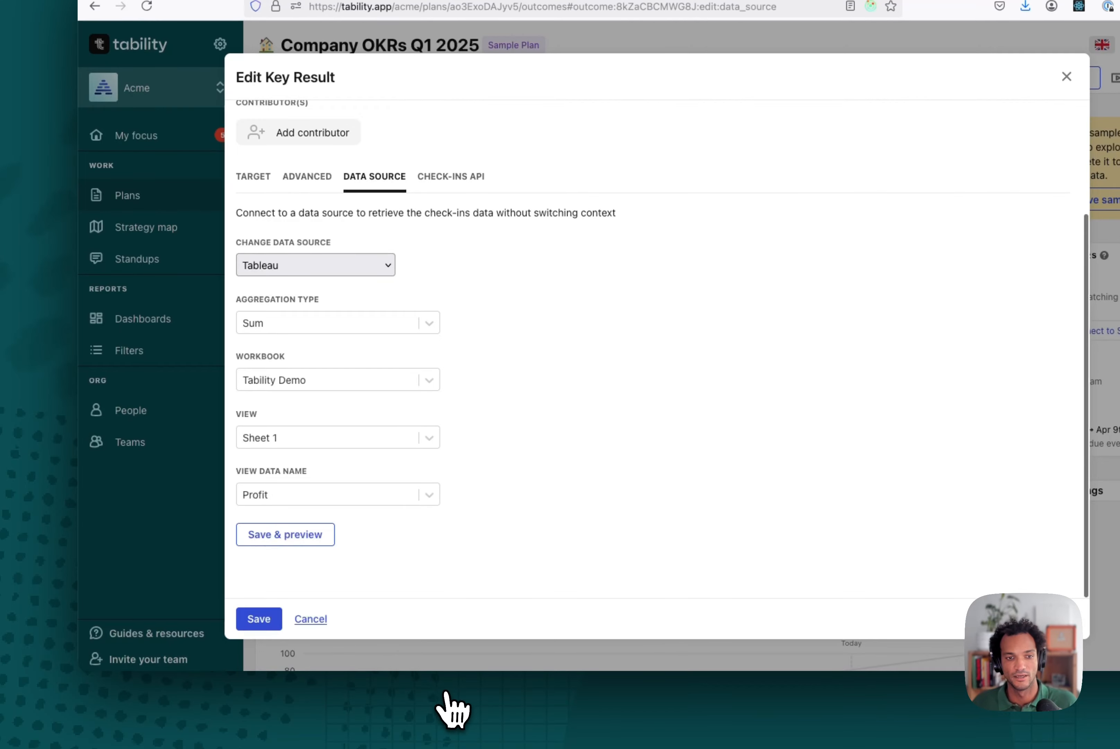
pyautogui.scroll(-3, 495, 482)
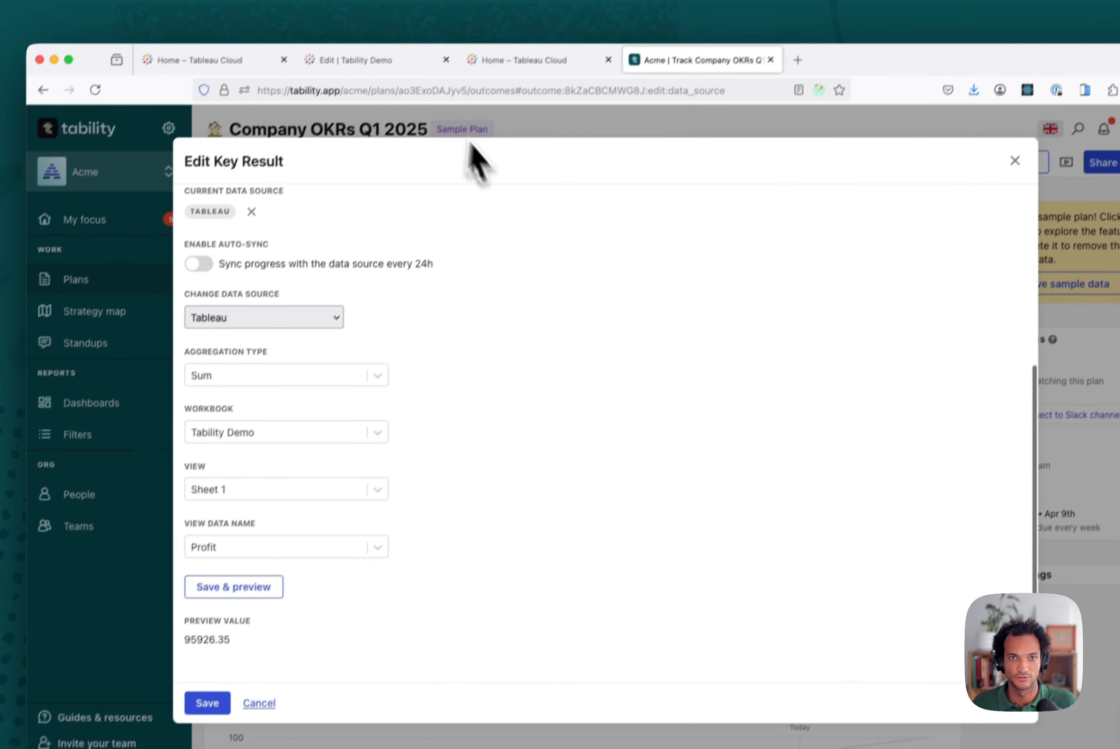
# Step: Compare the previewed value with the Profit total shown in the Tableau sheet
pyautogui.click(542, 3)
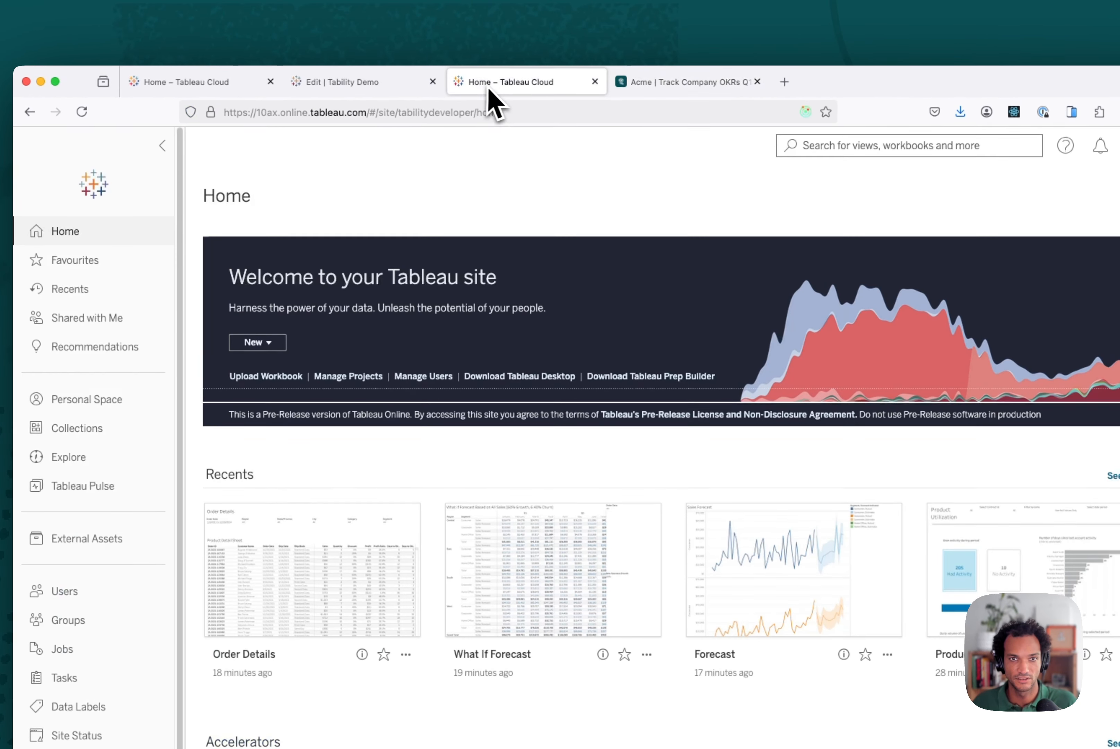
pyautogui.click(366, 85)
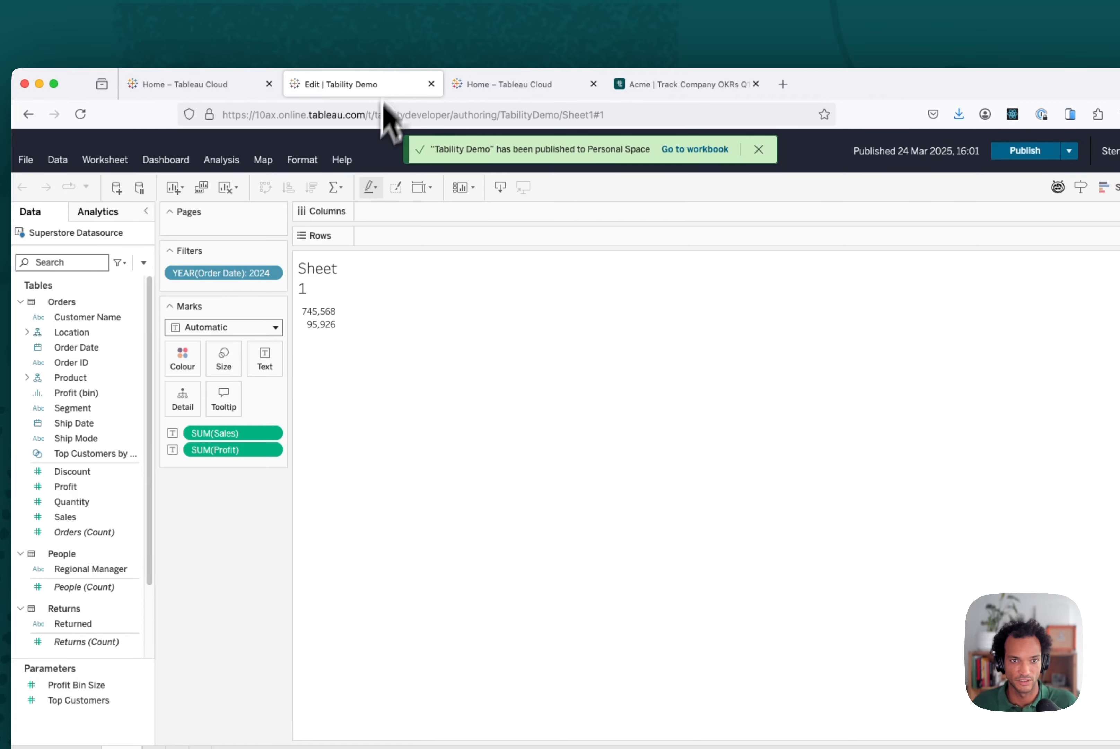
pyautogui.moveTo(338, 332)
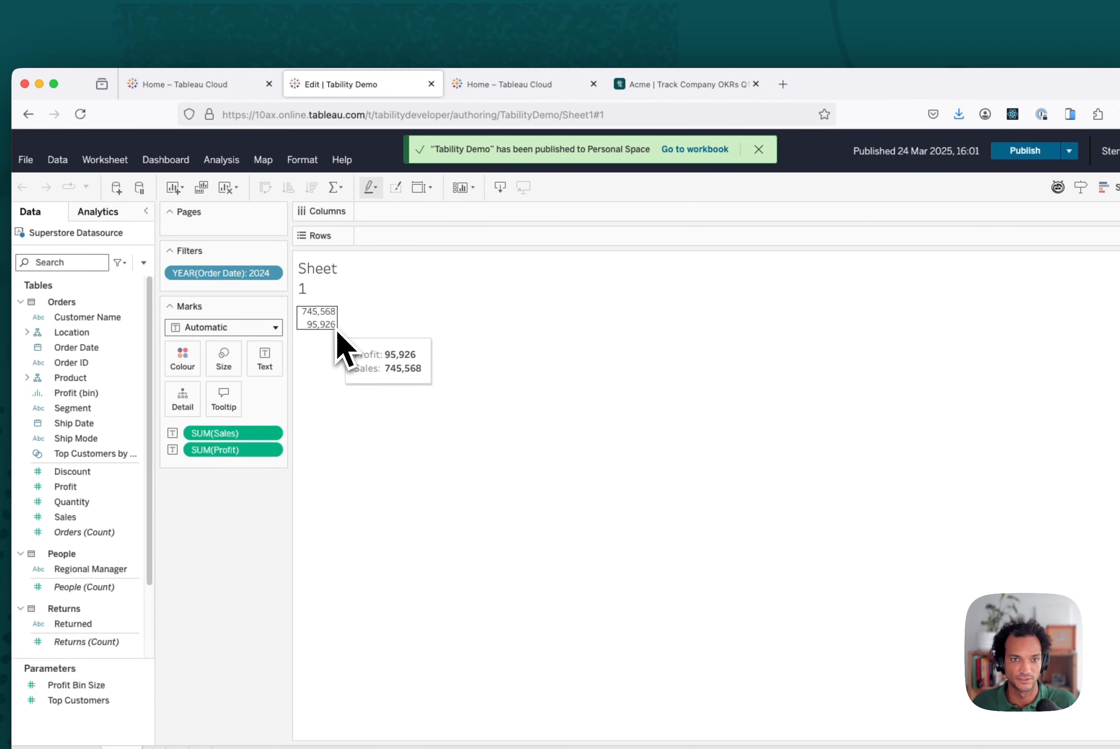
# Step: Create a check-in on the key result marked Off Track with the analysis "We're a bit behind!"
pyautogui.click(684, 86)
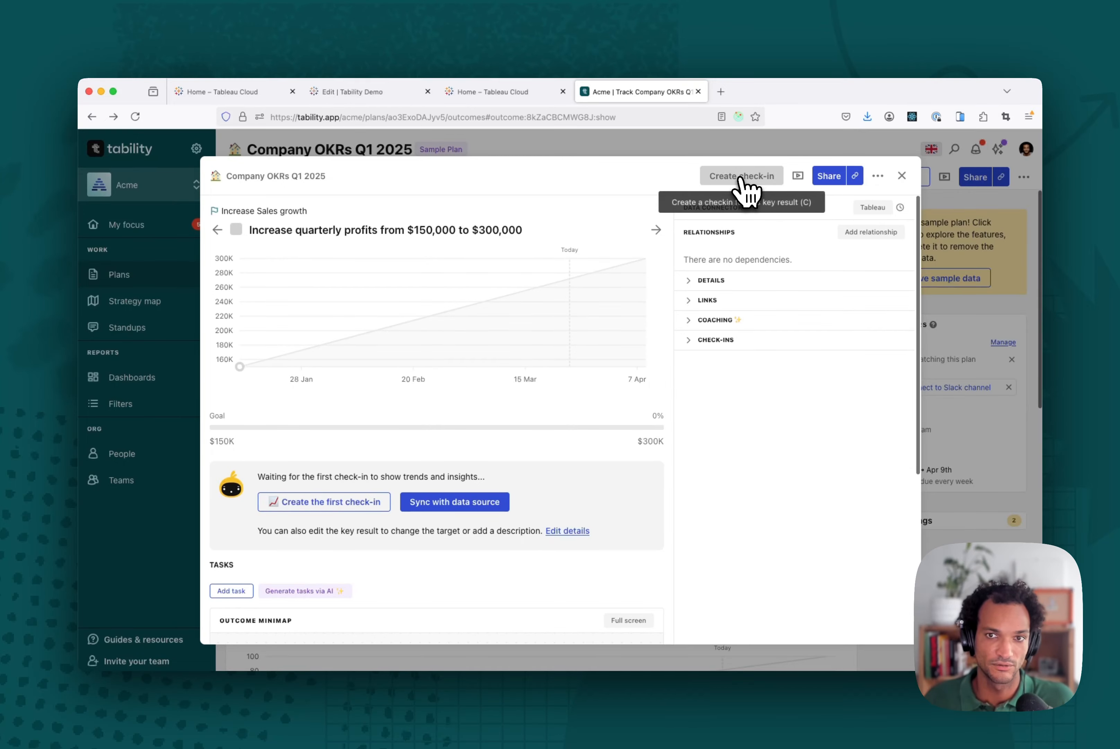
pyautogui.click(767, 179)
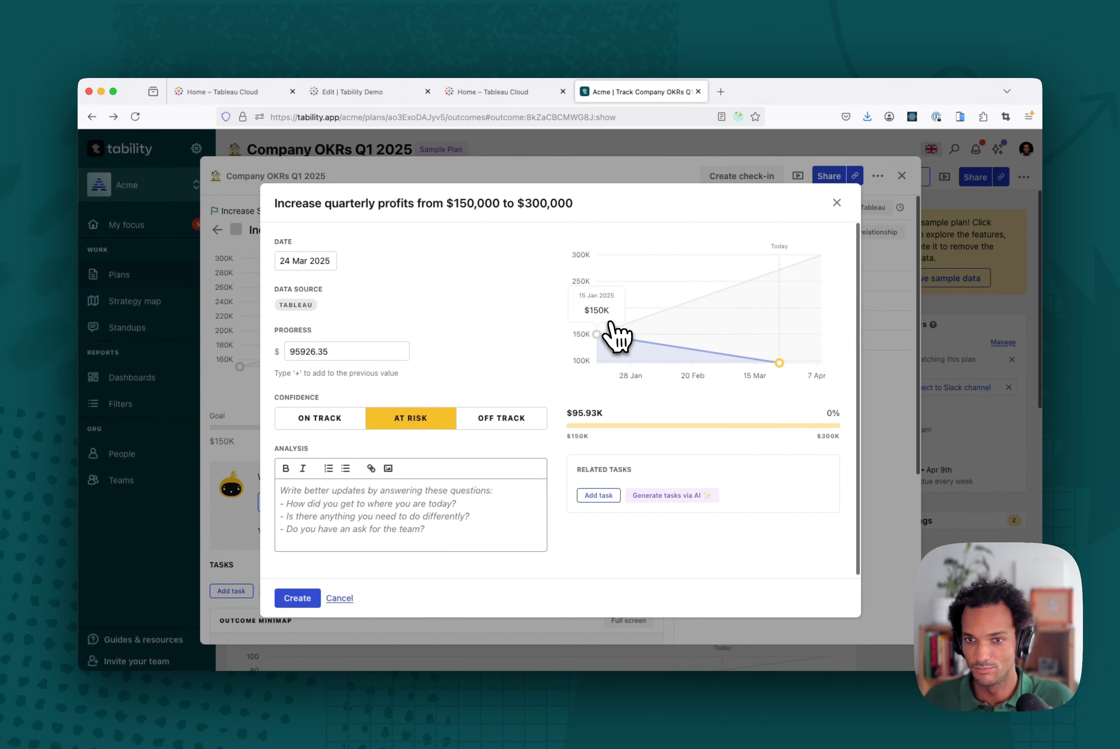
pyautogui.click(523, 424)
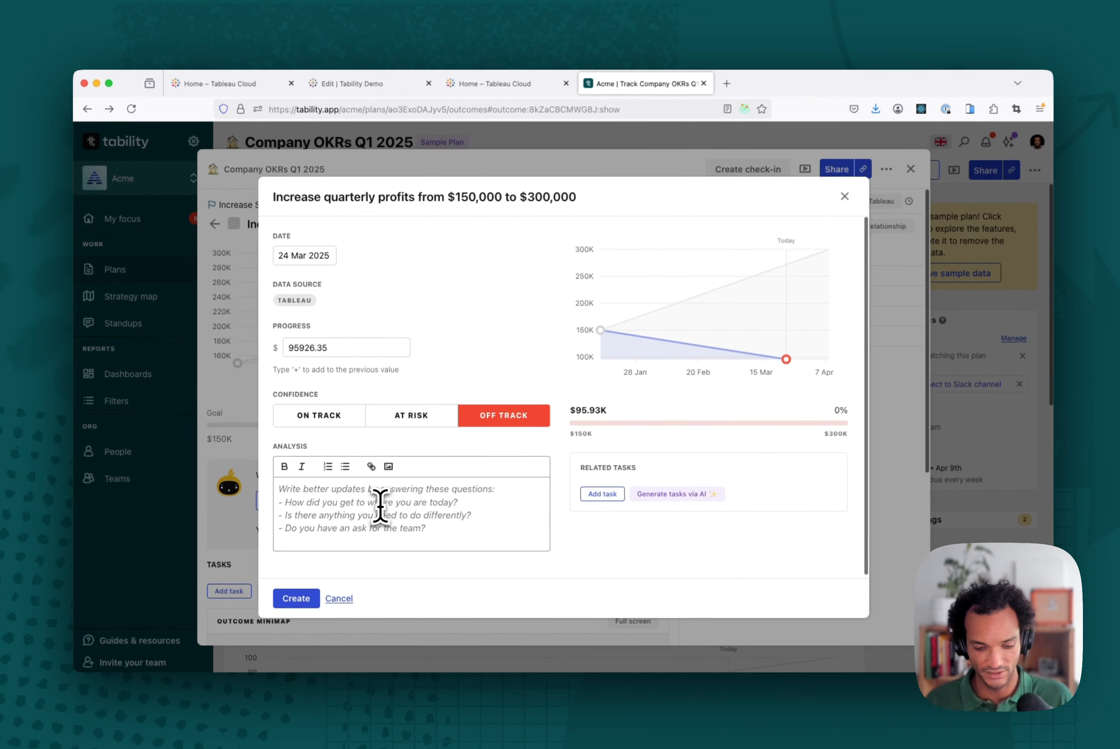
pyautogui.click(380, 506)
pyautogui.write('This')
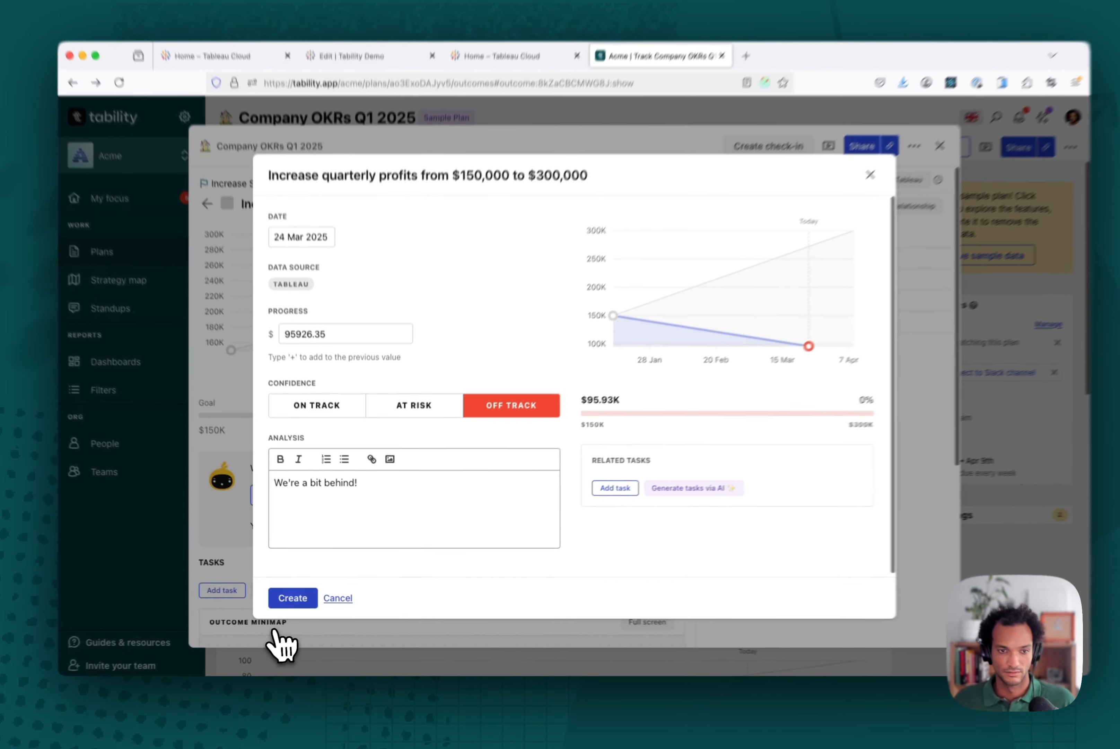
pyautogui.click(298, 597)
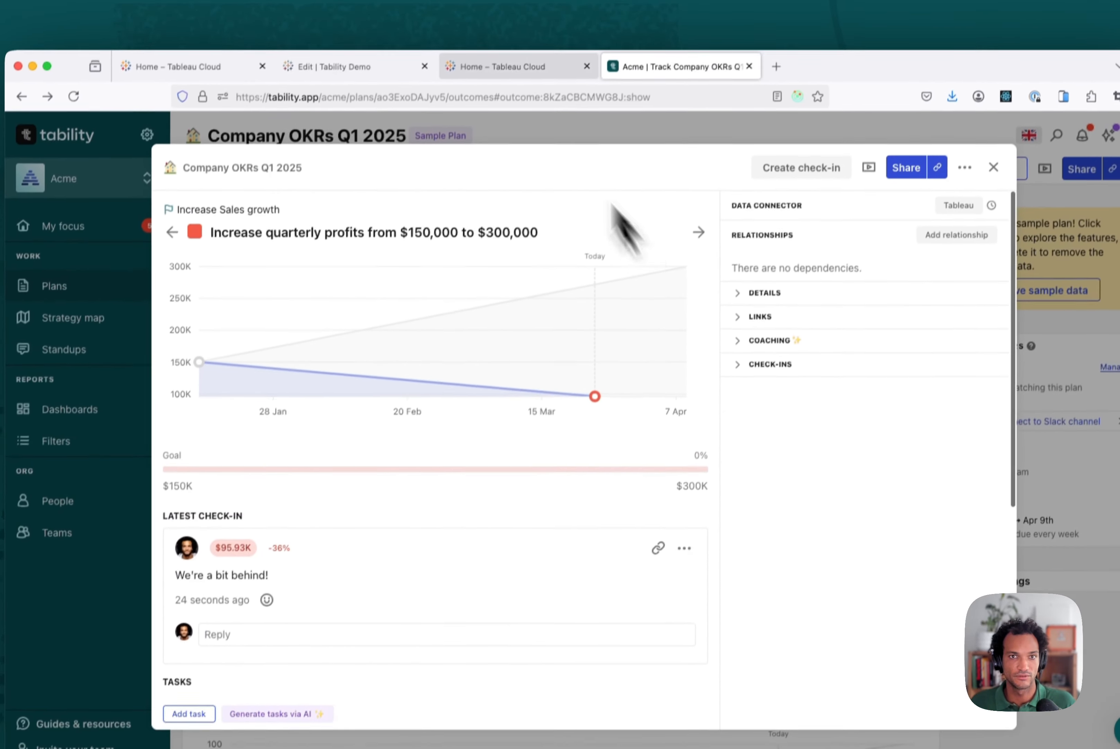
# Step: Remove the YEAR(Order Date) 2024 filter from the Tableau sheet and republish the workbook
pyautogui.click(347, 67)
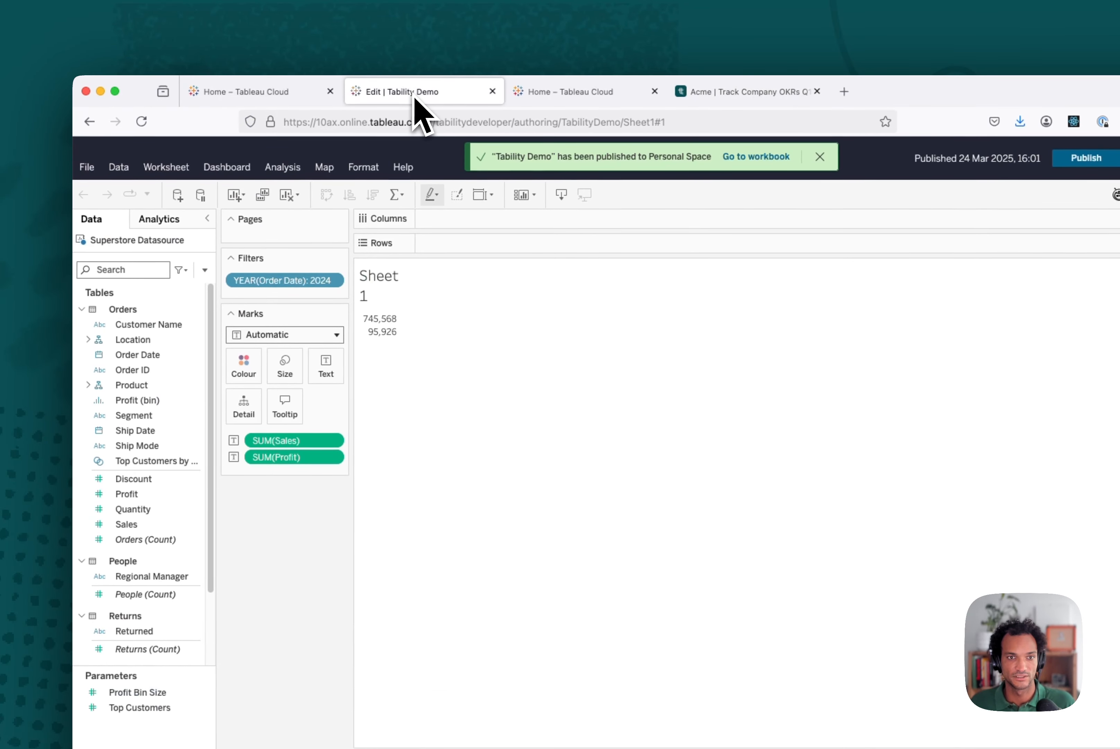
pyautogui.click(337, 282)
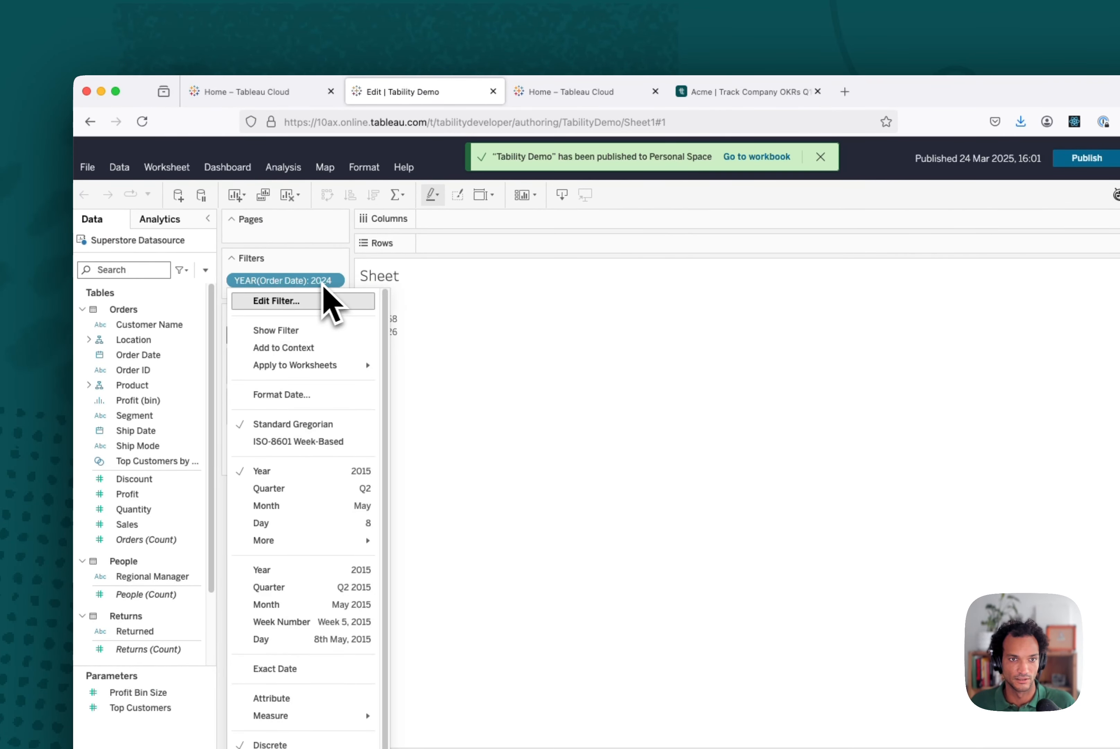
pyautogui.moveTo(305, 280); pyautogui.dragTo(144, 314)
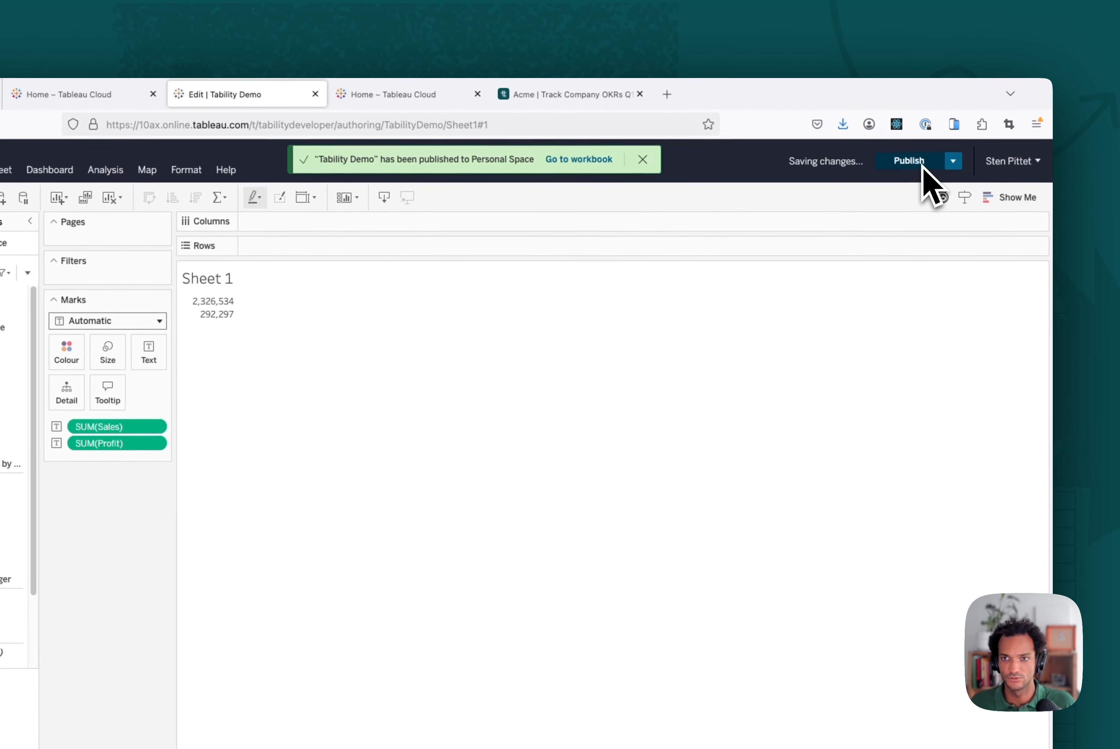
pyautogui.click(937, 159)
pyautogui.click(585, 97)
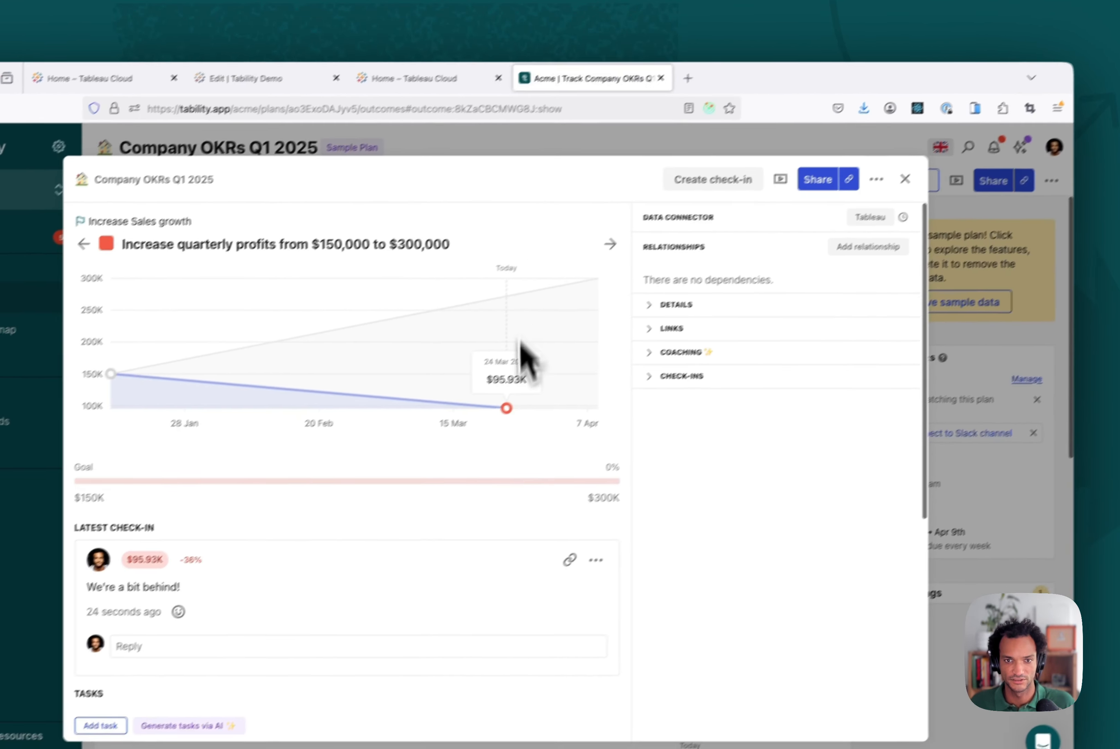
pyautogui.click(702, 197)
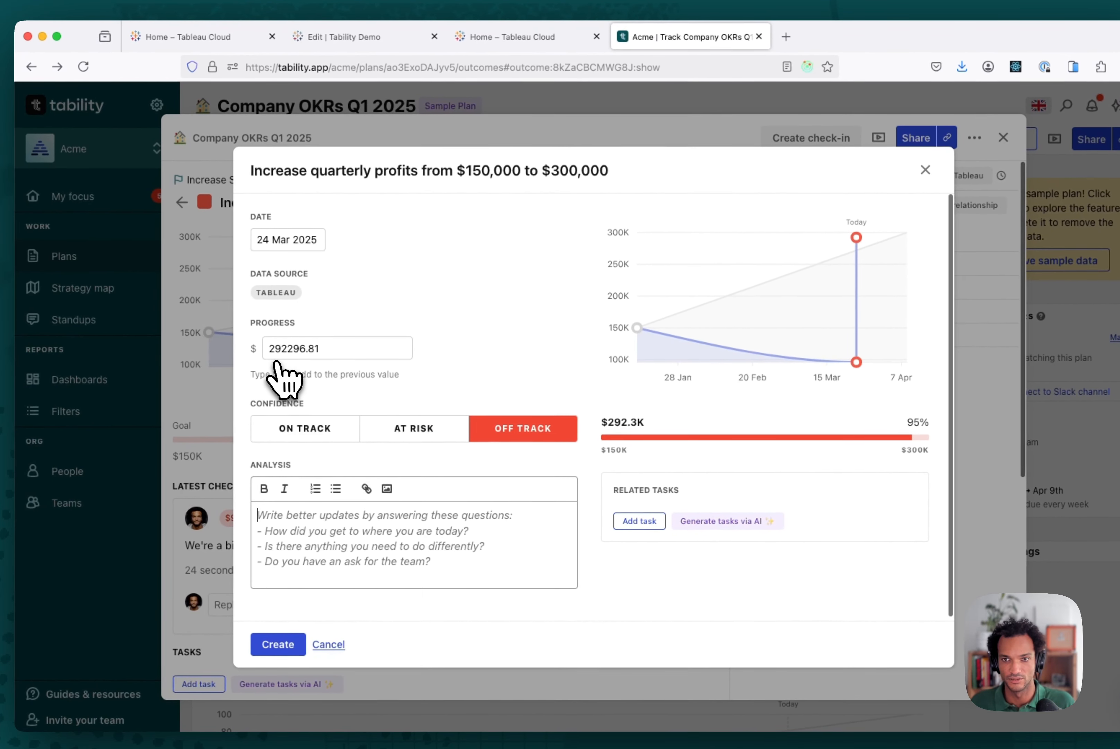
pyautogui.moveTo(264, 350); pyautogui.dragTo(331, 350)
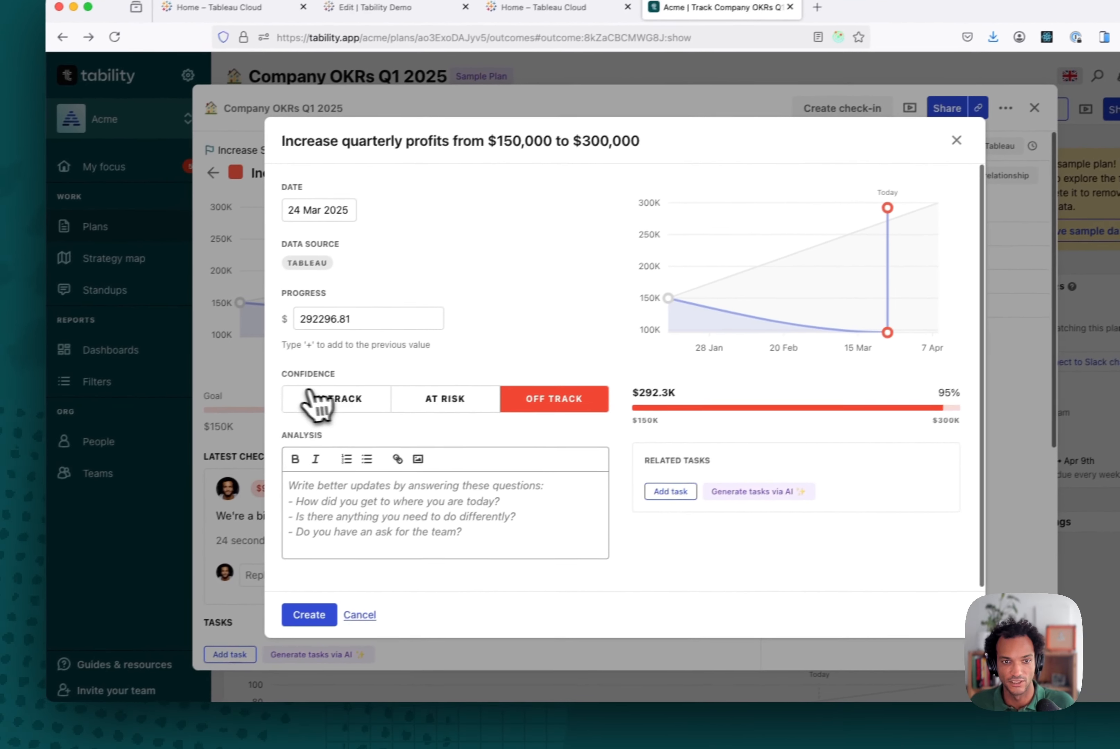
pyautogui.click(301, 432)
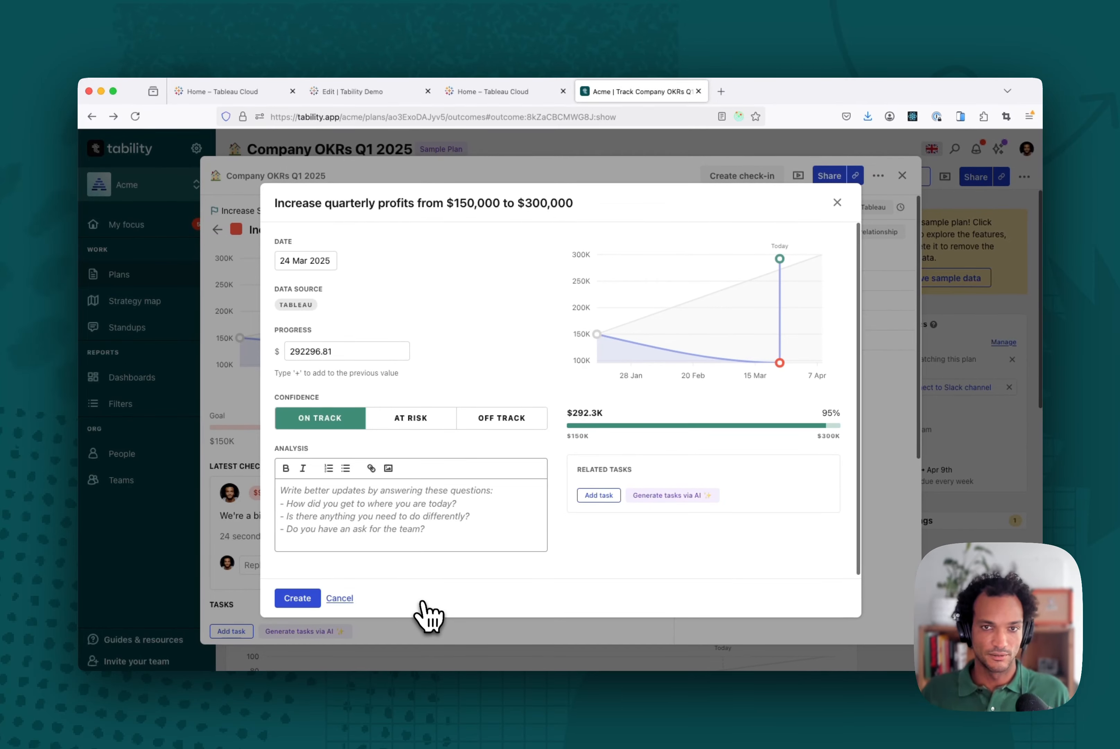
pyautogui.click(839, 204)
# Step: Open the key result's Tableau data source settings and review the workbook selection
pyautogui.click(366, 92)
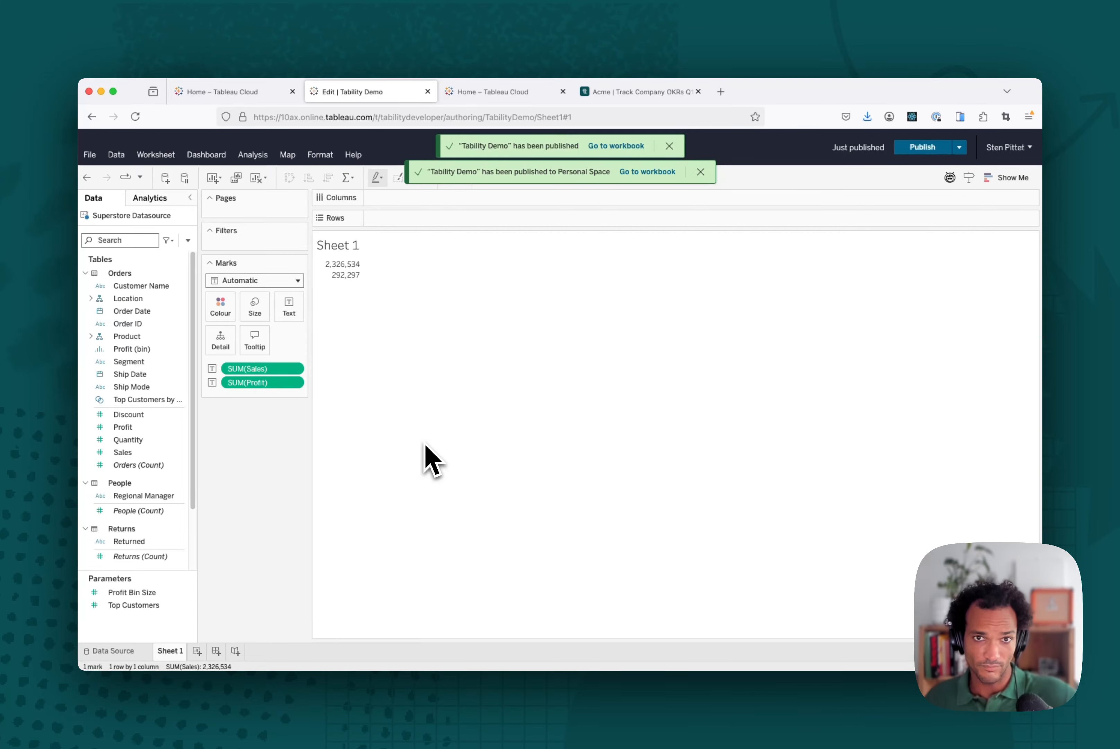
pyautogui.click(618, 92)
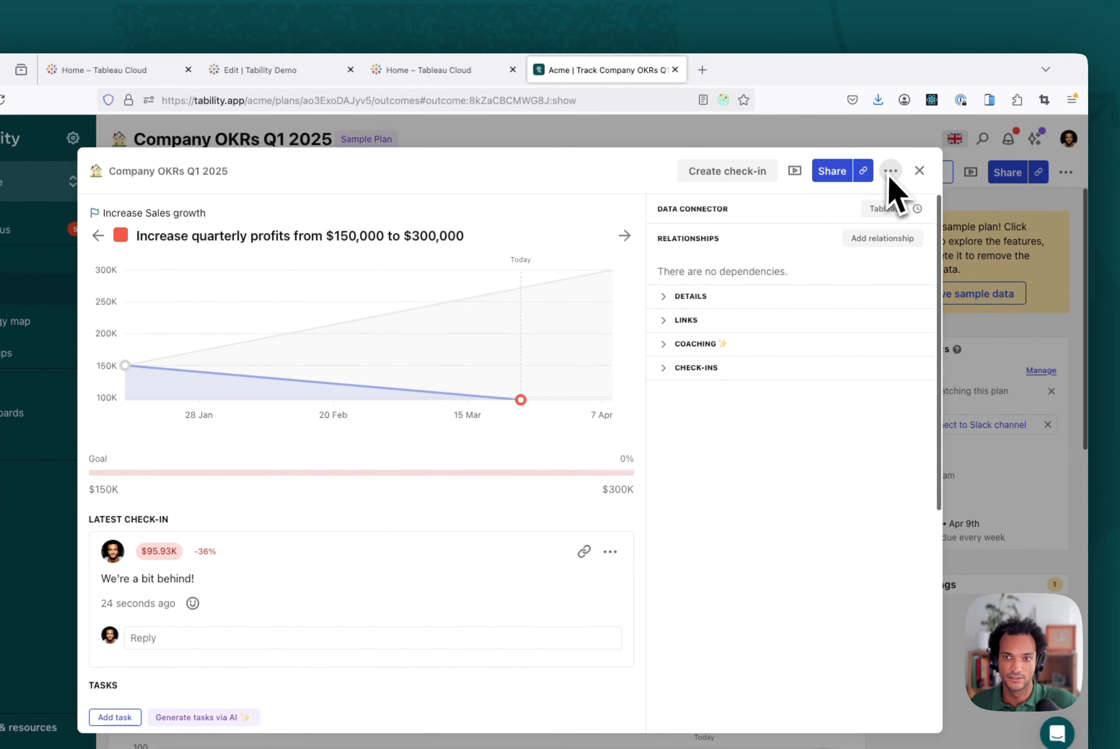
pyautogui.click(890, 204)
pyautogui.scroll(-5, 318, 511)
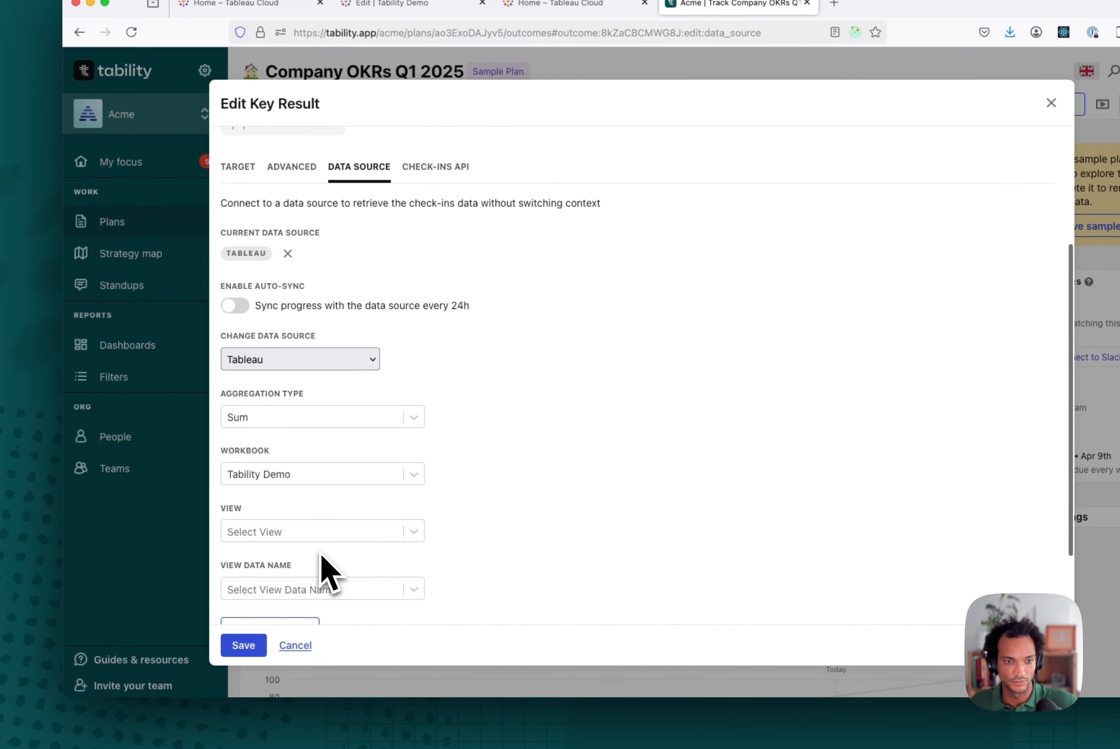
pyautogui.click(317, 375)
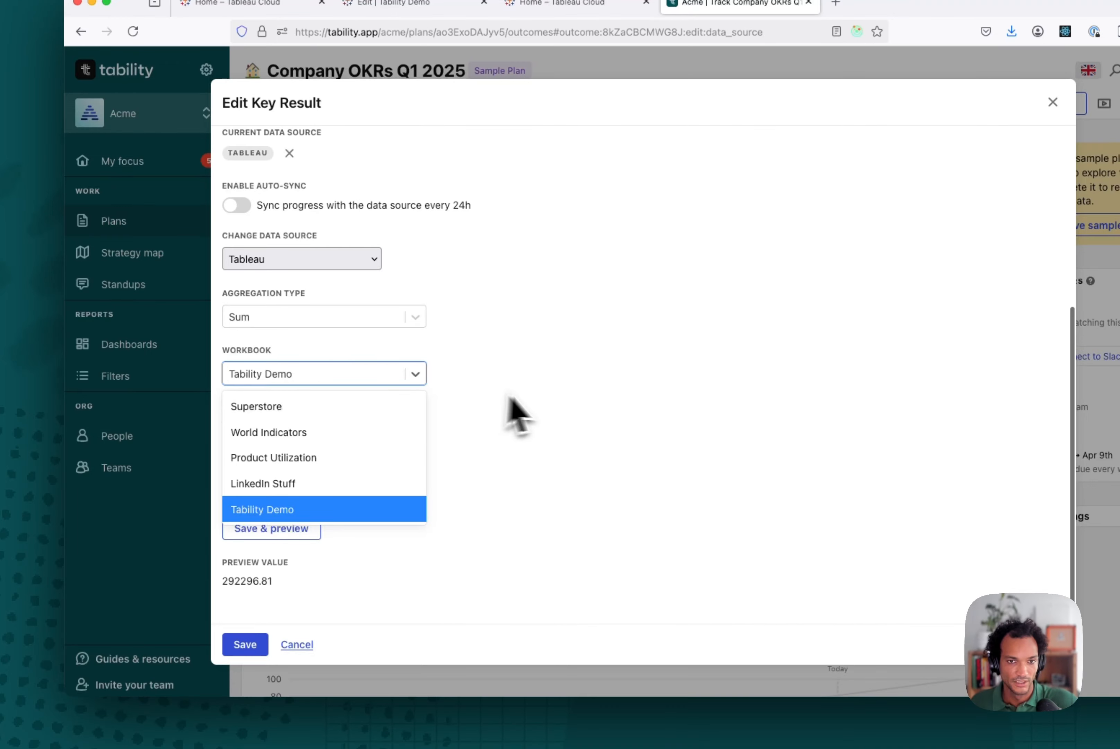
pyautogui.click(540, 403)
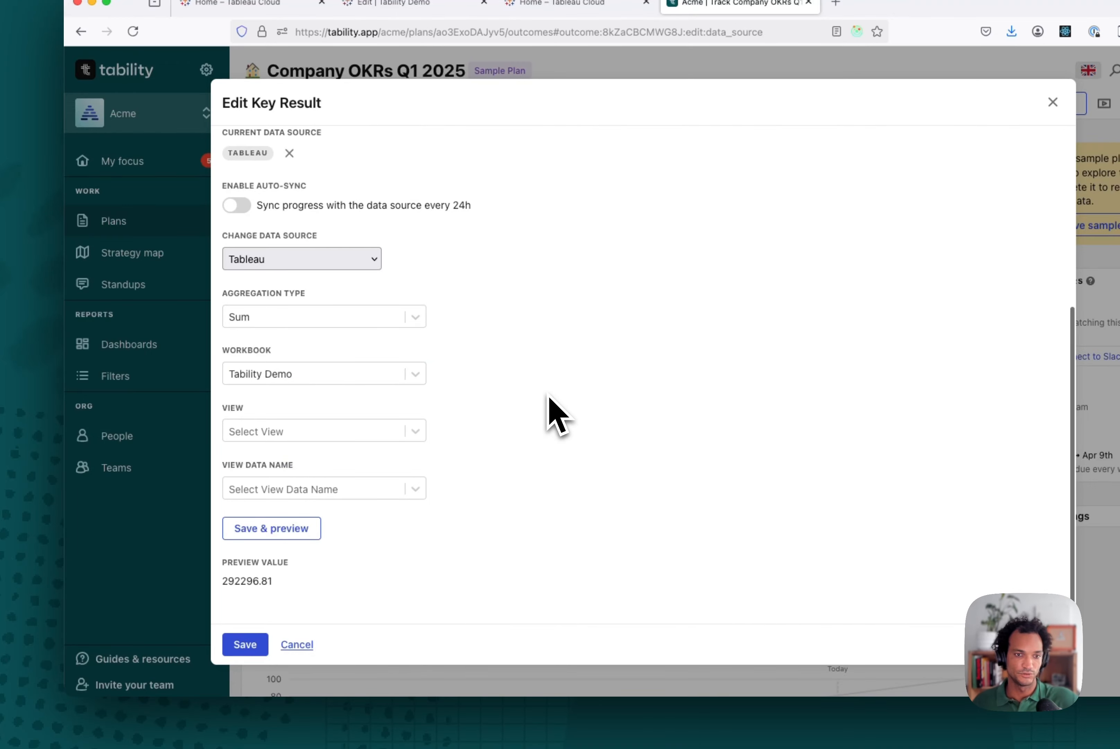
pyautogui.scroll(5, 548, 395)
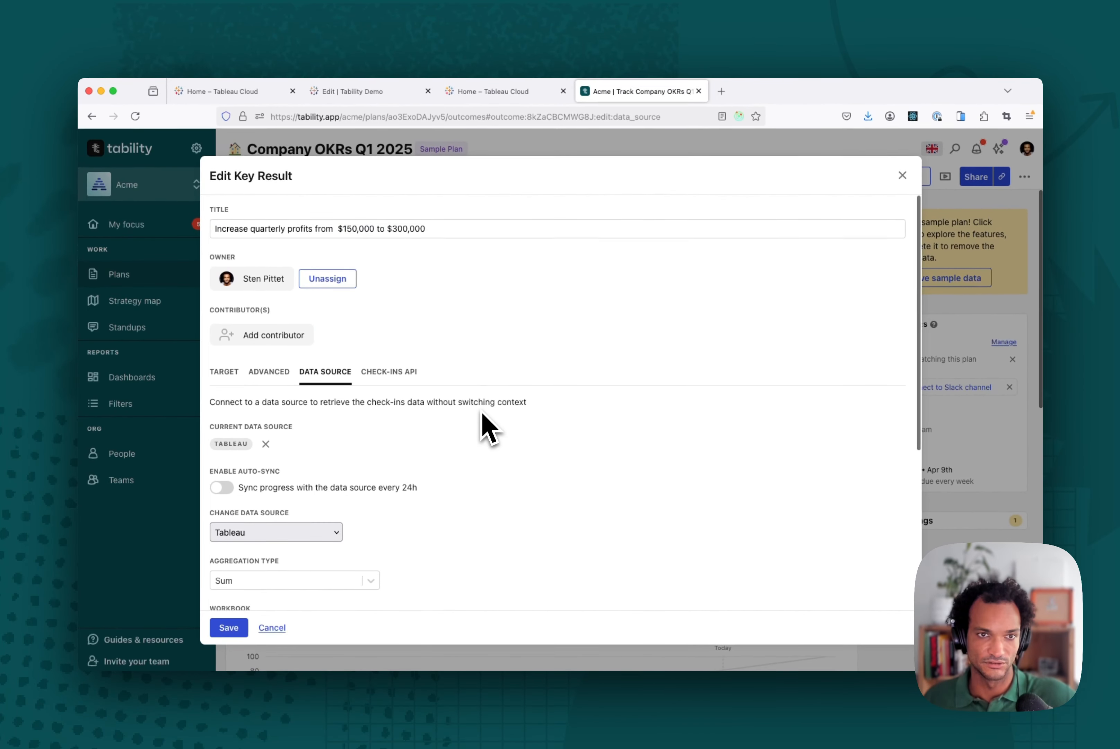